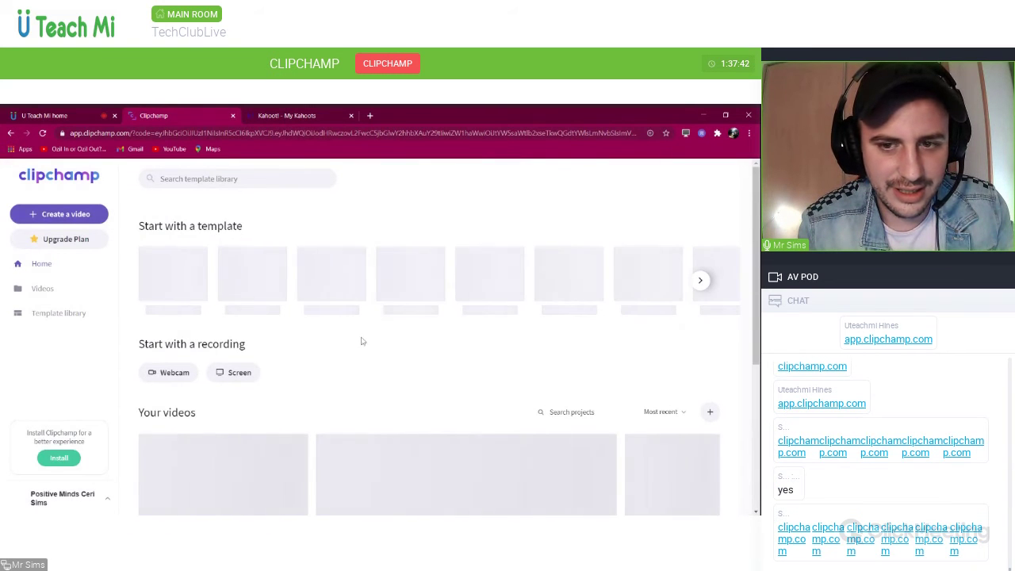
Look over the templates, recording options and existing videos on the Clipchamp home page, checking the meeting chat in between.
scroll(289, 389, down, 2)
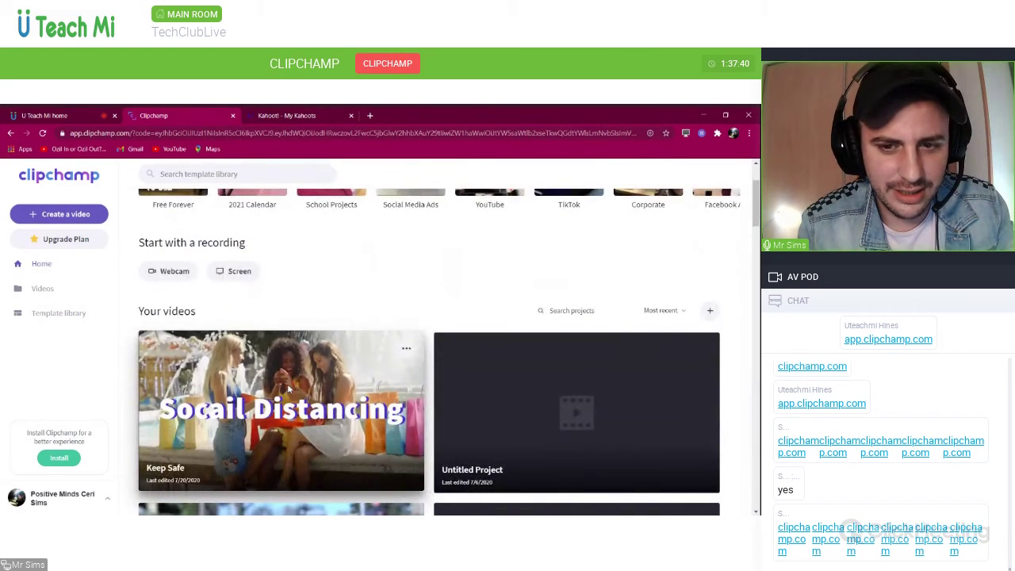
scroll(289, 389, up, 2)
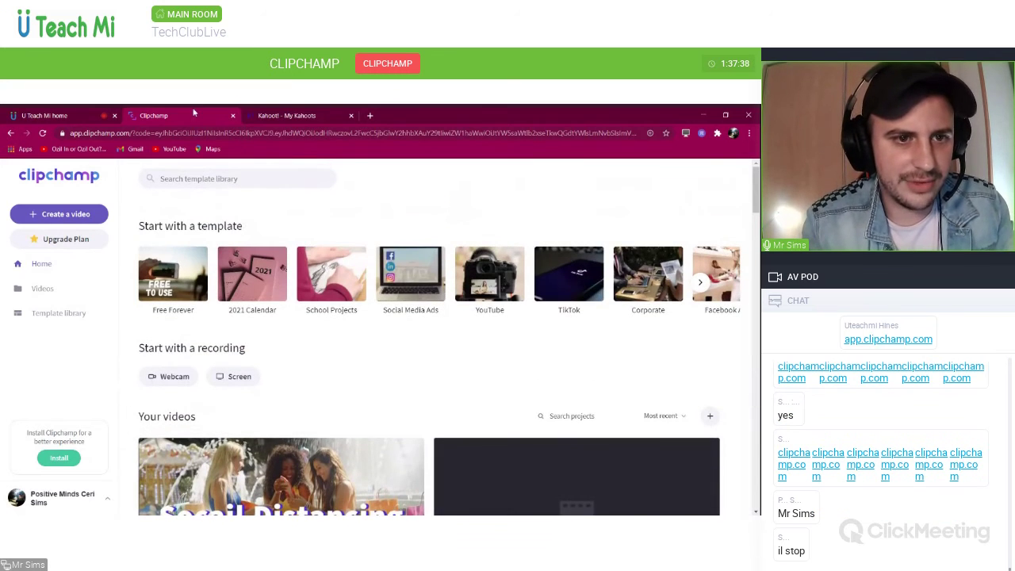
click(66, 117)
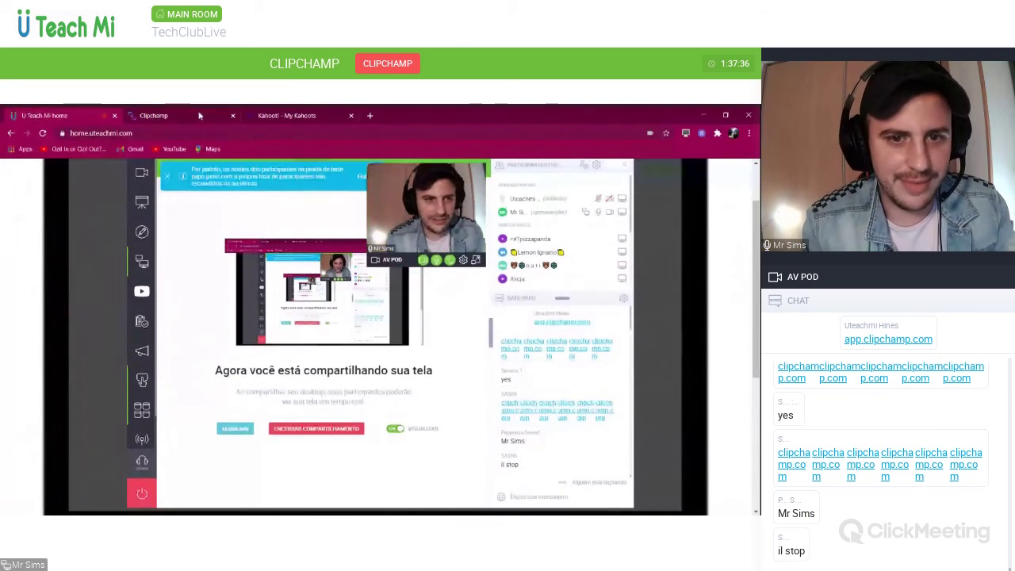
click(153, 116)
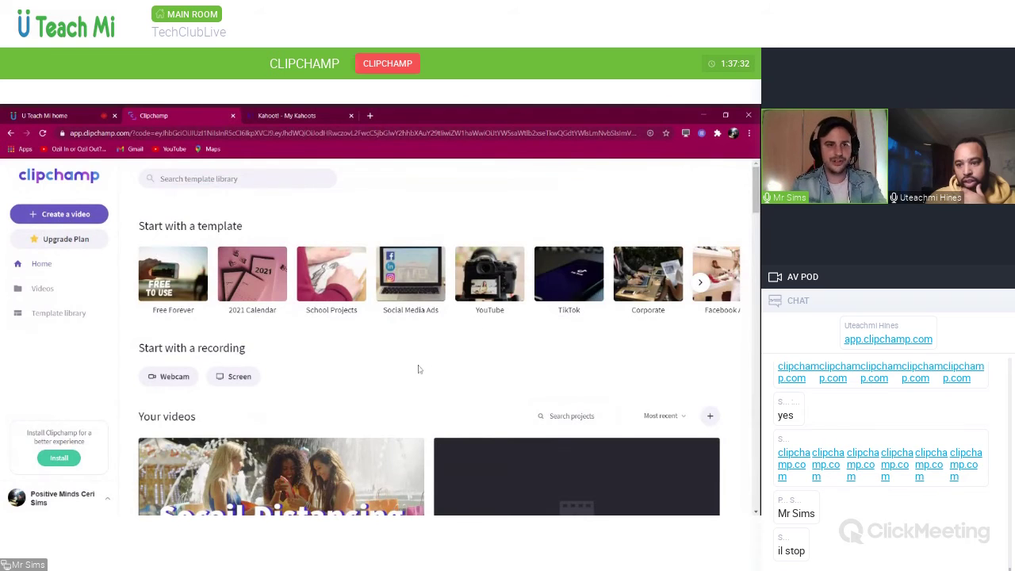
scroll(420, 369, down, 2)
click(94, 111)
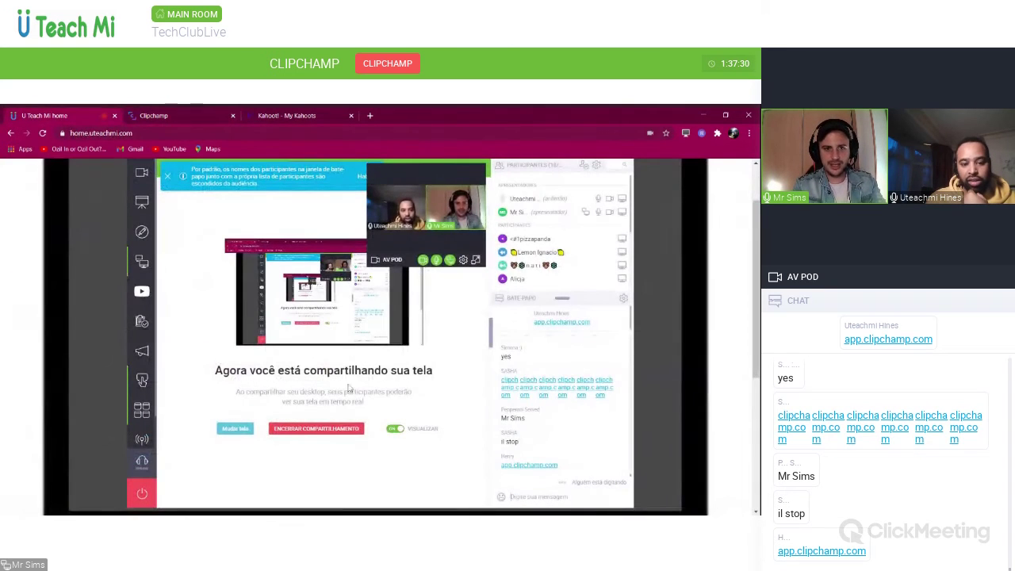
click(170, 116)
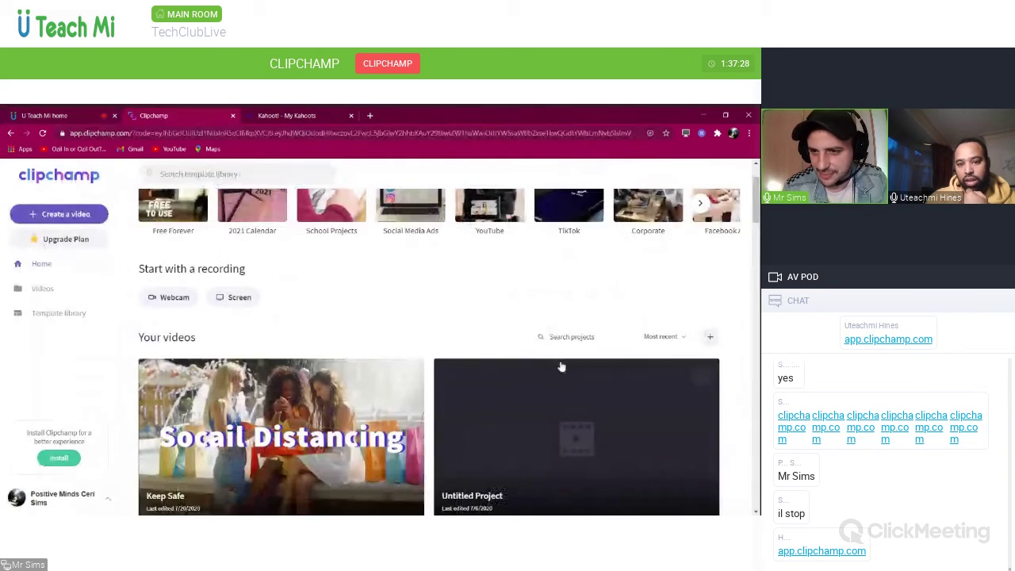
scroll(561, 366, up, 1)
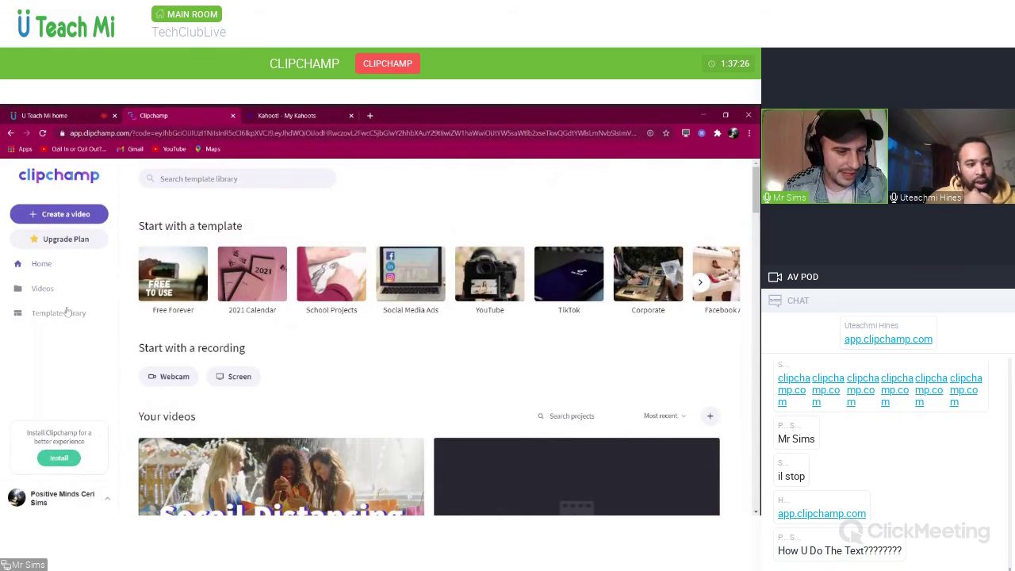
Sign out of the current Clipchamp account.
scroll(79, 444, down, 2)
click(108, 499)
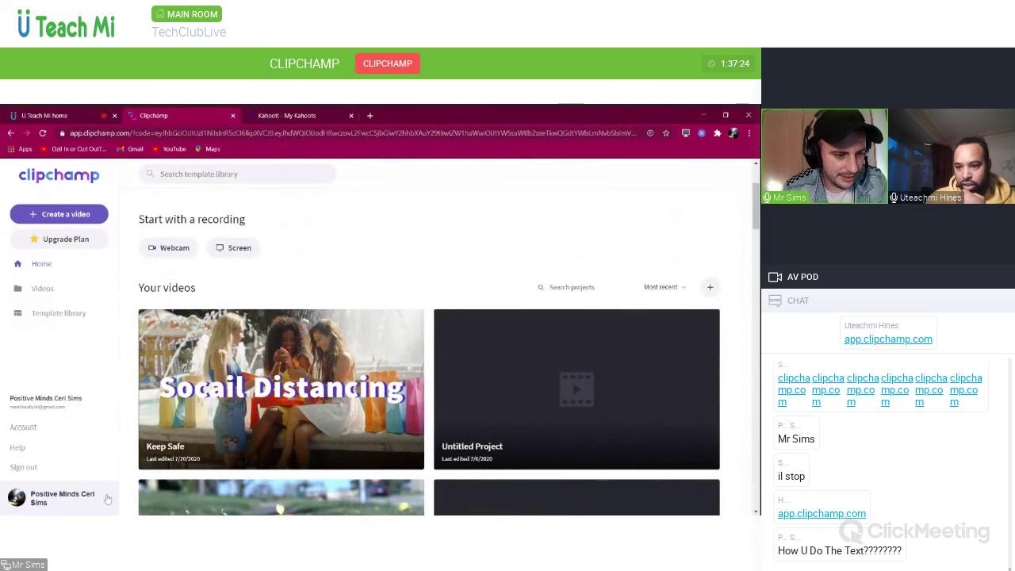
click(35, 467)
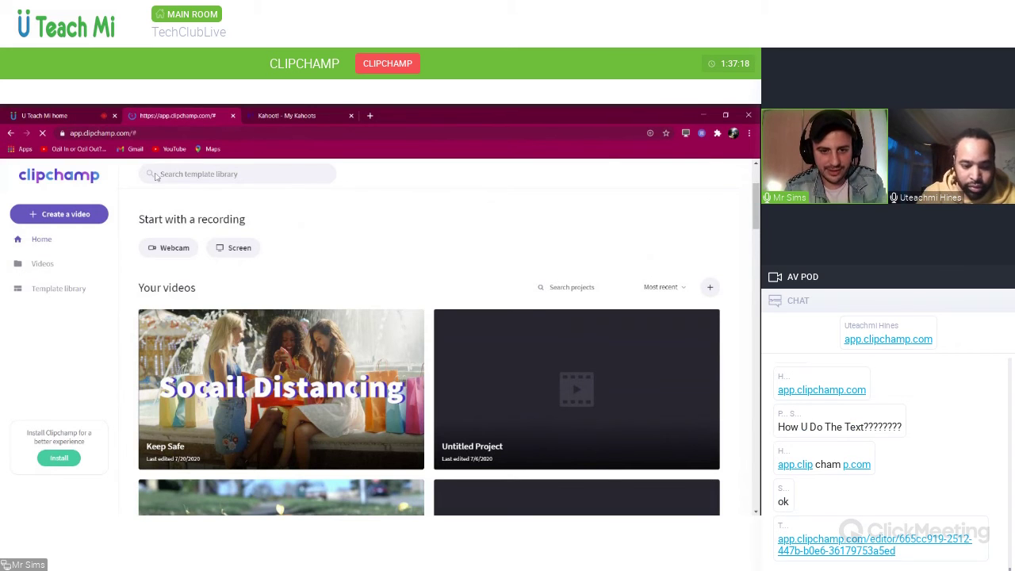
Switch to the U Teach Mi meeting, select the login code sent in the private chat, and return to the public chat.
click(45, 115)
click(328, 344)
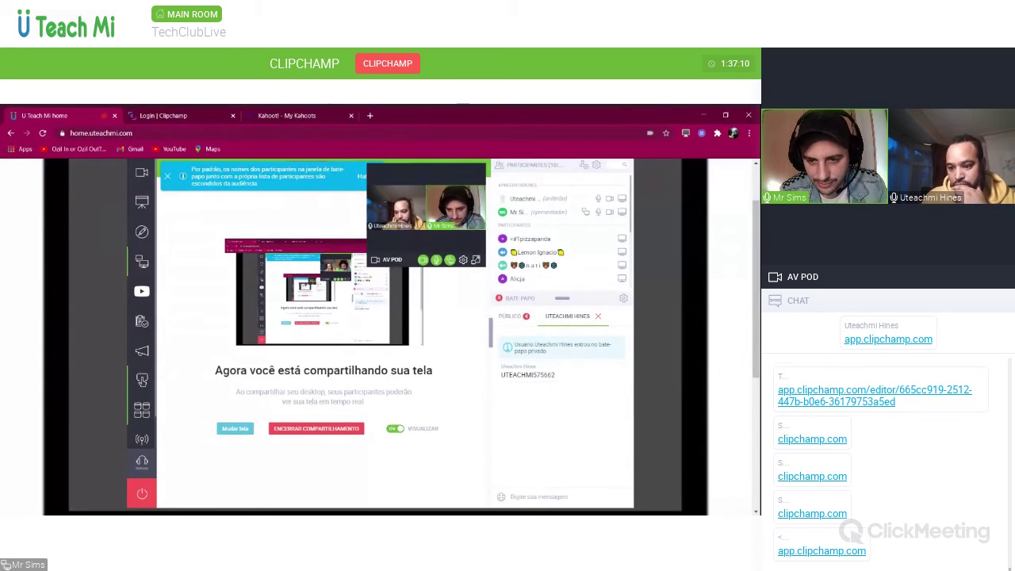
key(ctrl+a)
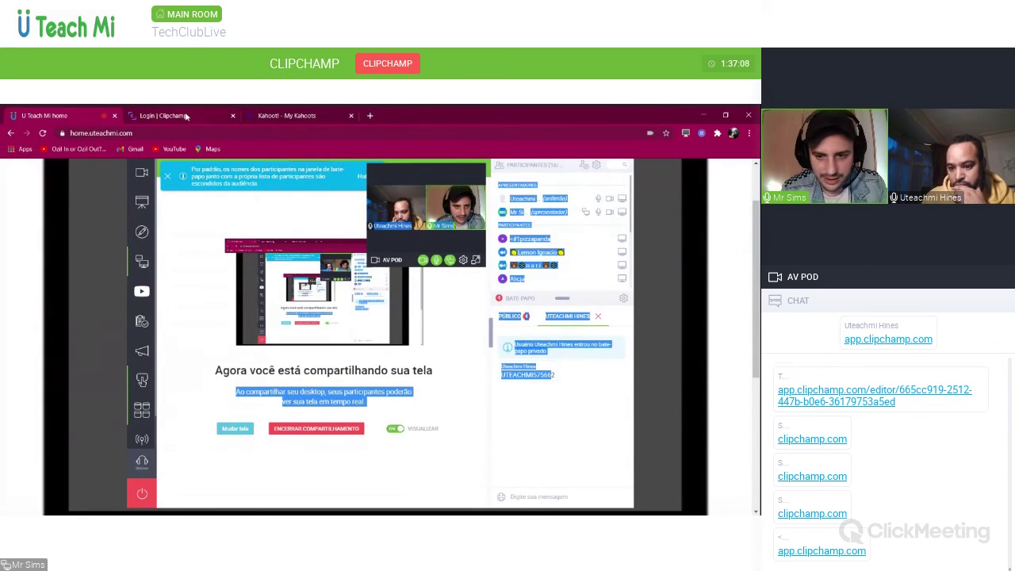
click(558, 379)
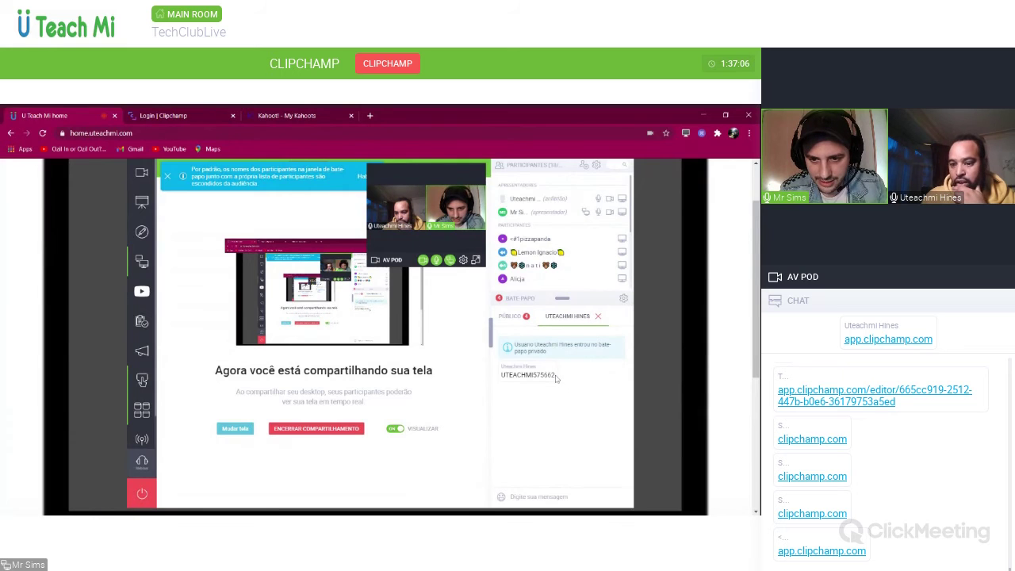
double_click(555, 376)
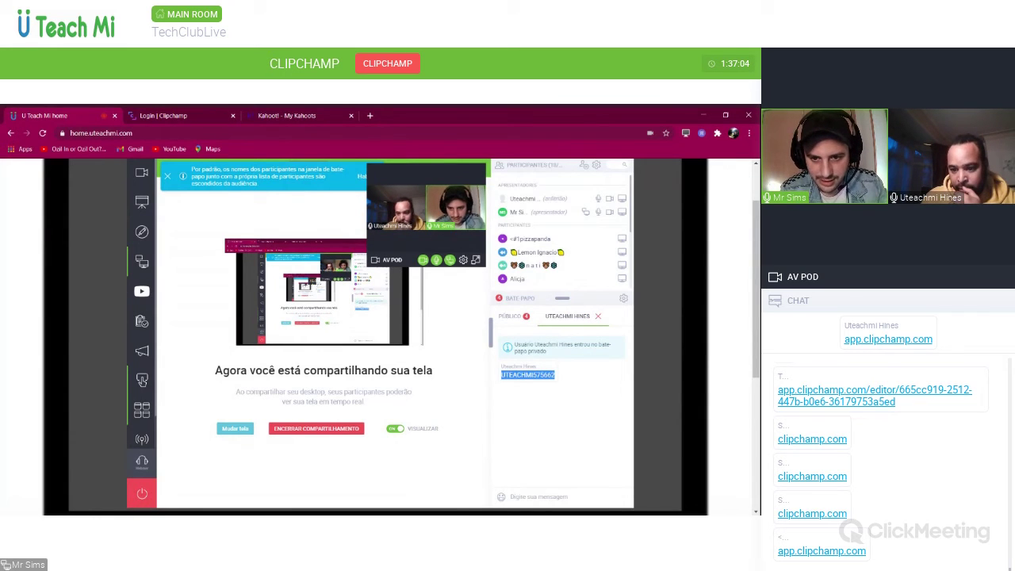
click(510, 316)
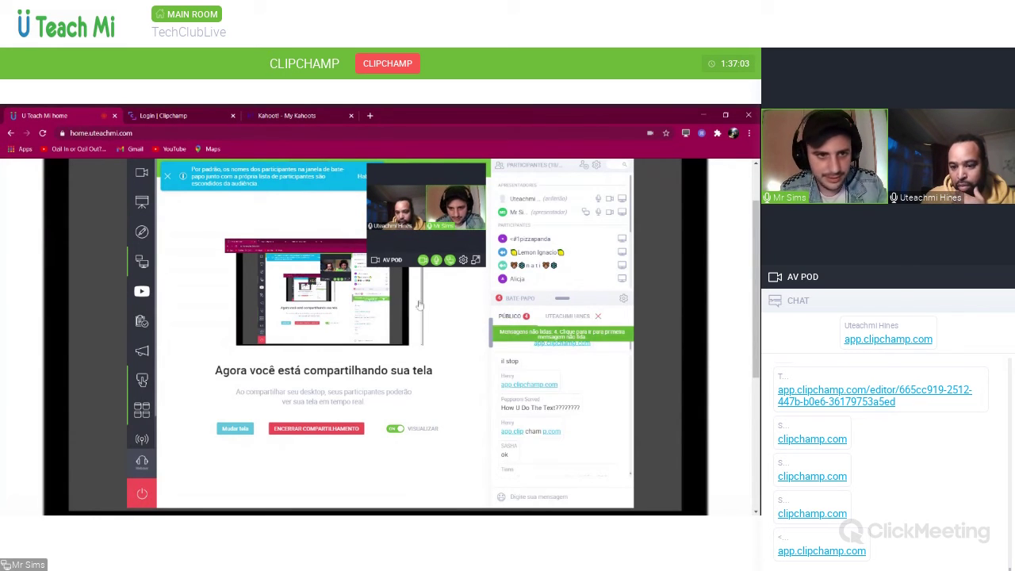
Try signing in to Clipchamp with Google, and sign out of the account that opens.
click(150, 118)
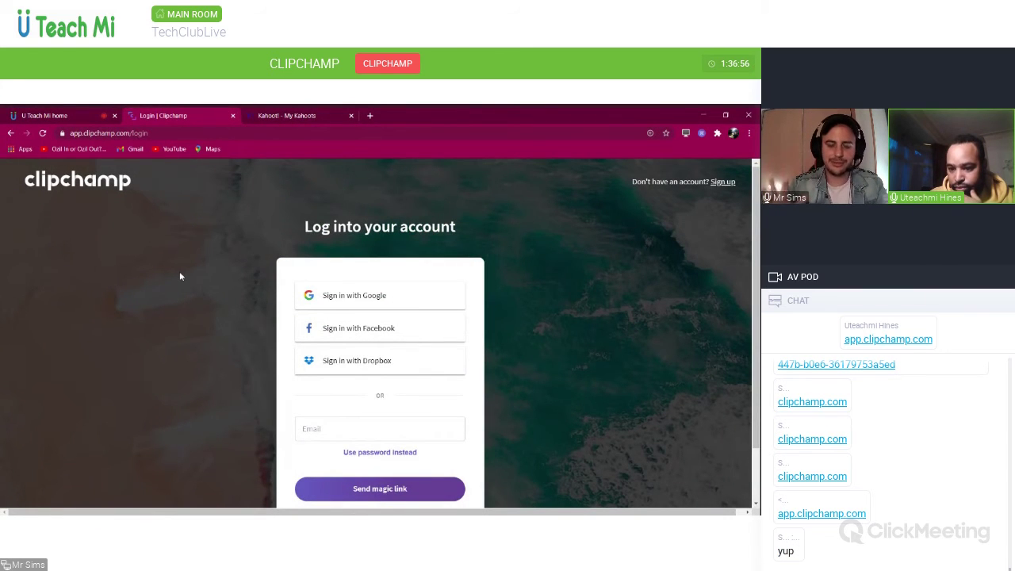
click(367, 299)
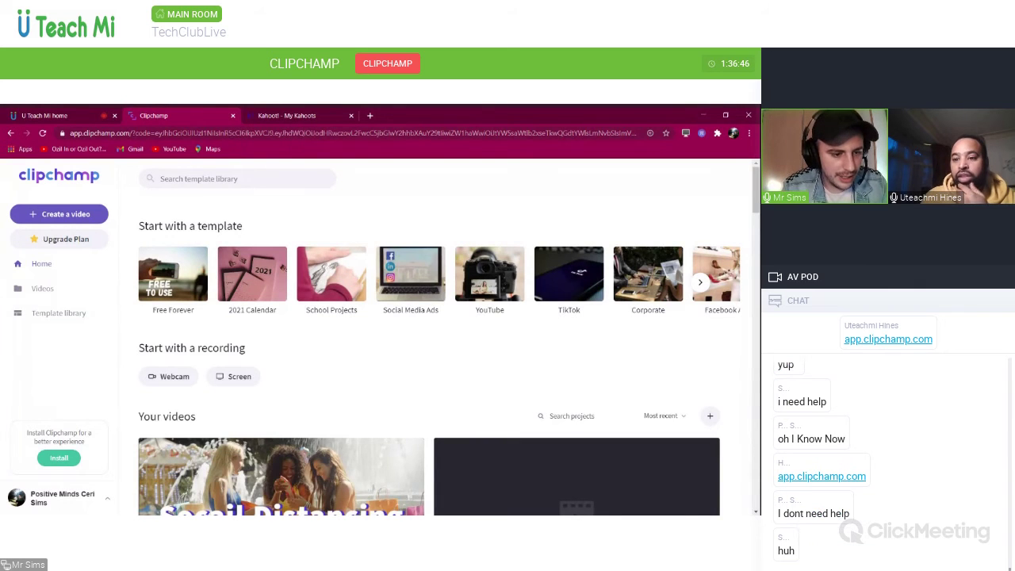
click(110, 497)
click(31, 468)
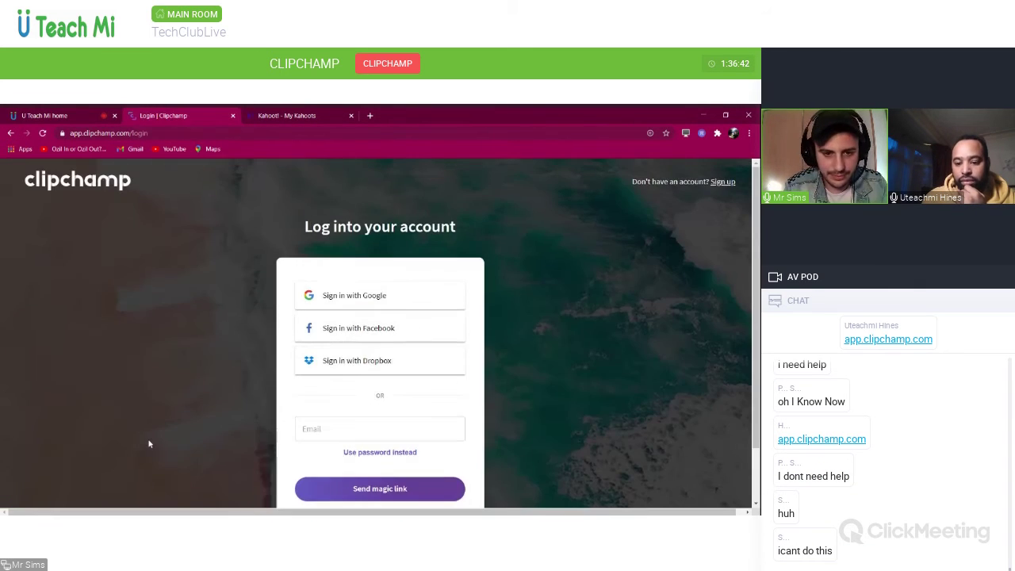
Sign in with Google again, check the account's profile and e-mail settings, and sign out.
click(380, 309)
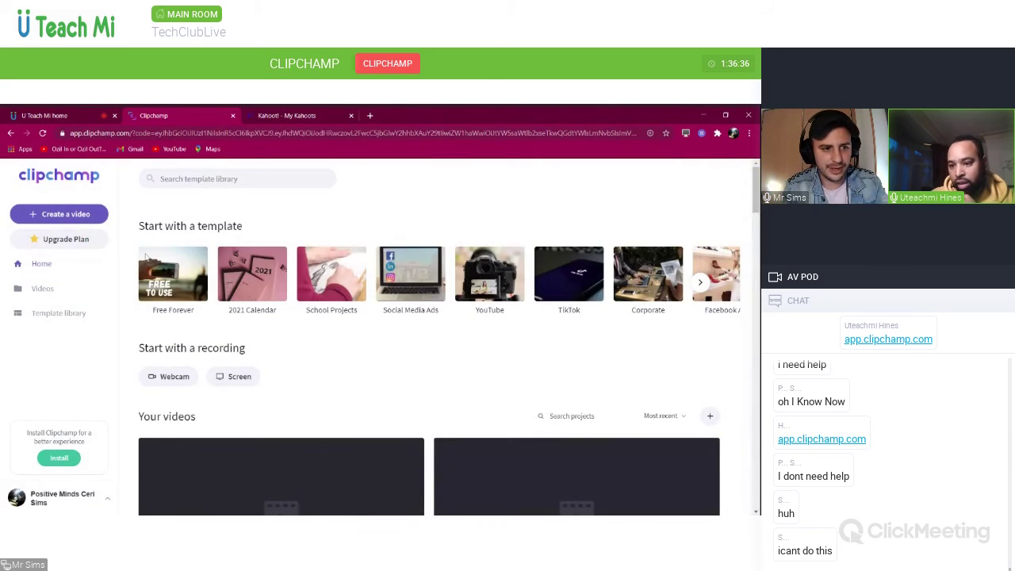
click(105, 502)
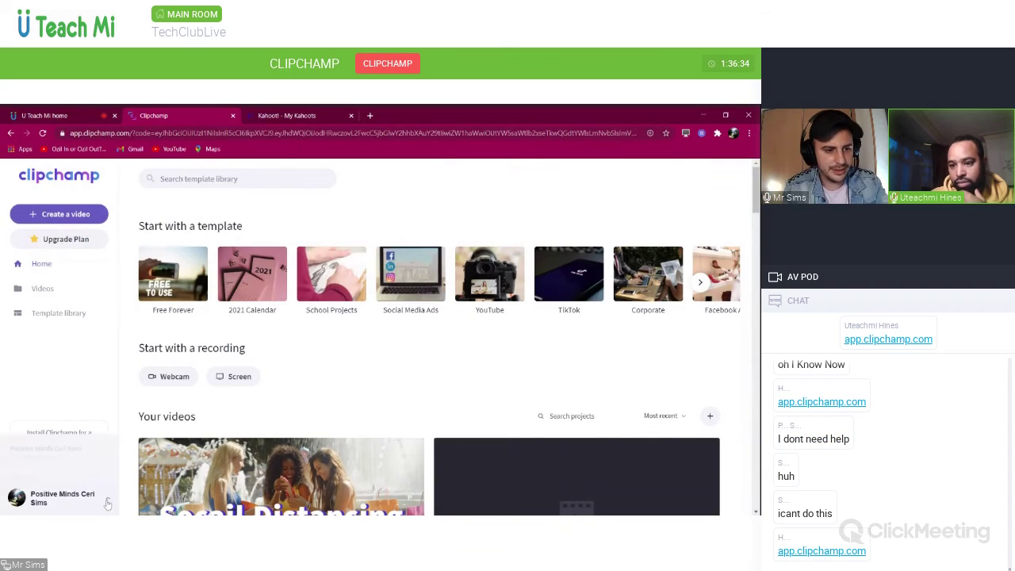
click(24, 427)
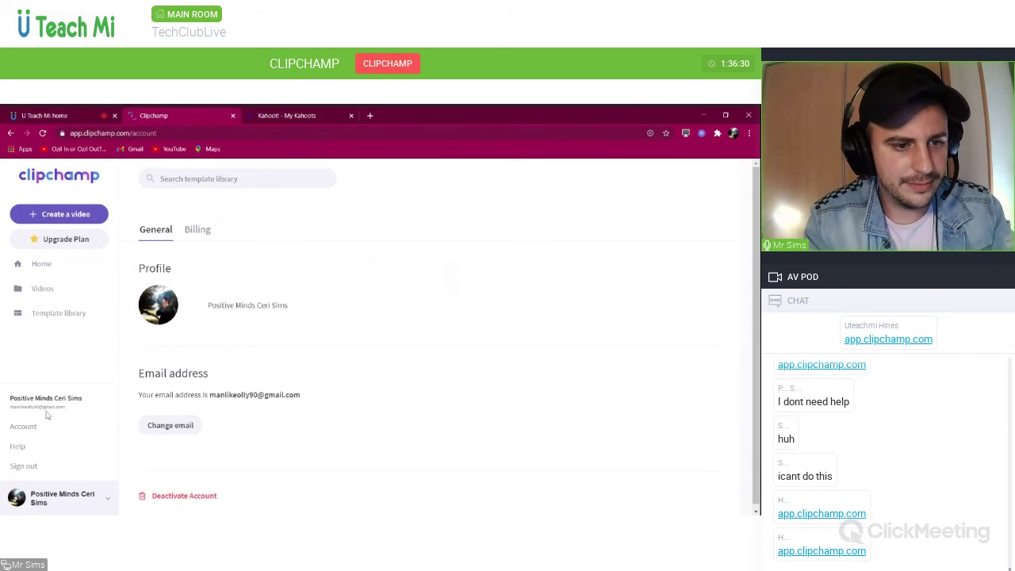
click(38, 469)
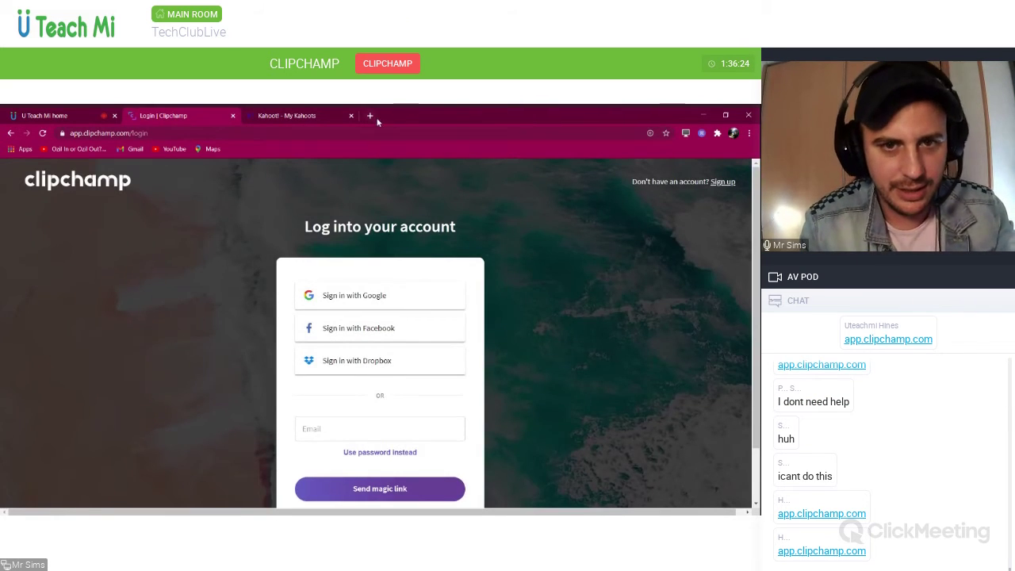
Open a new browser tab and return to the U Teach Mi meeting page.
click(369, 115)
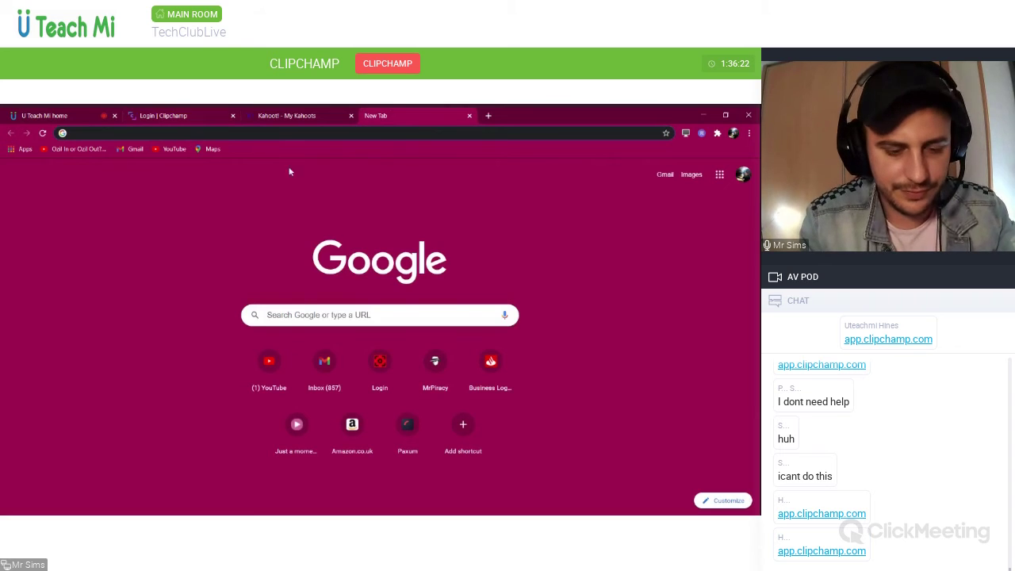
click(45, 116)
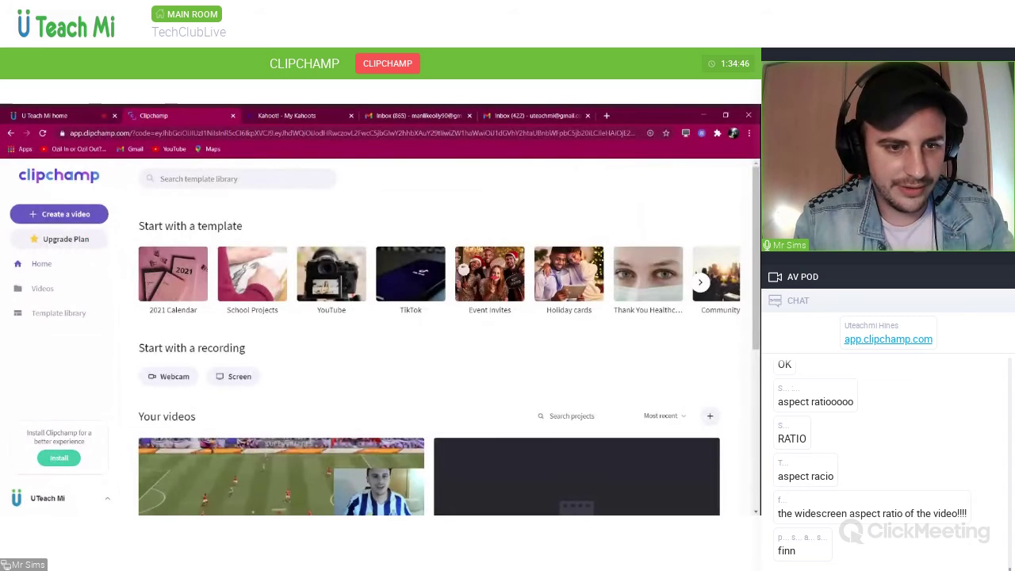
Open the existing UteachMi project from the account's videos in the editor.
scroll(267, 402, down, 3)
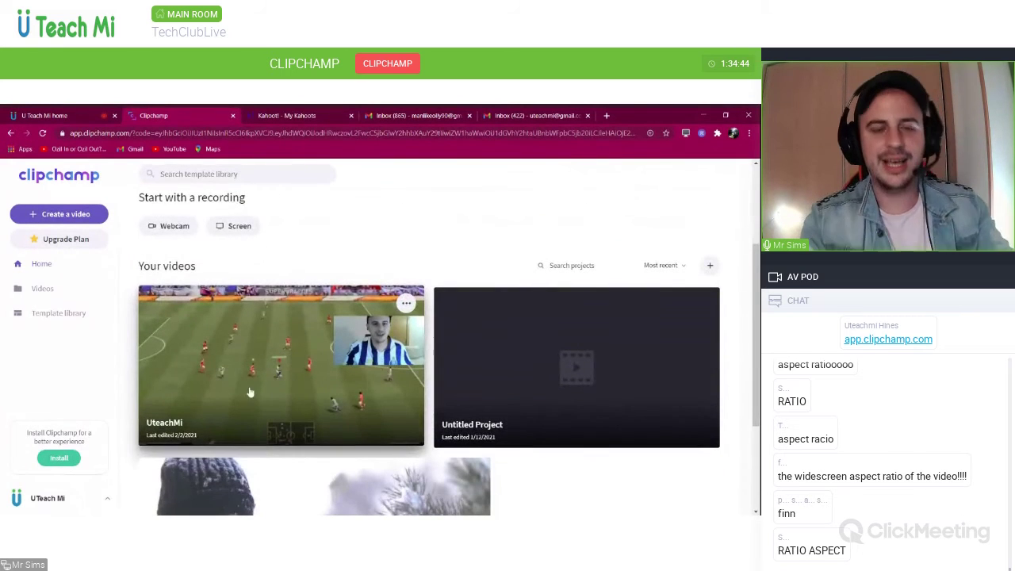
scroll(289, 279, up, 3)
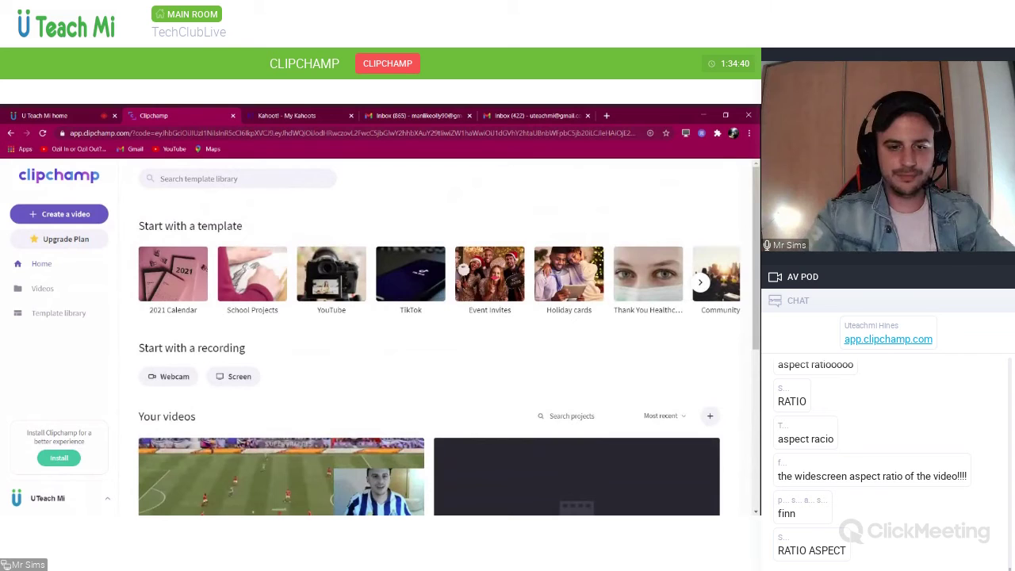
scroll(258, 331, down, 2)
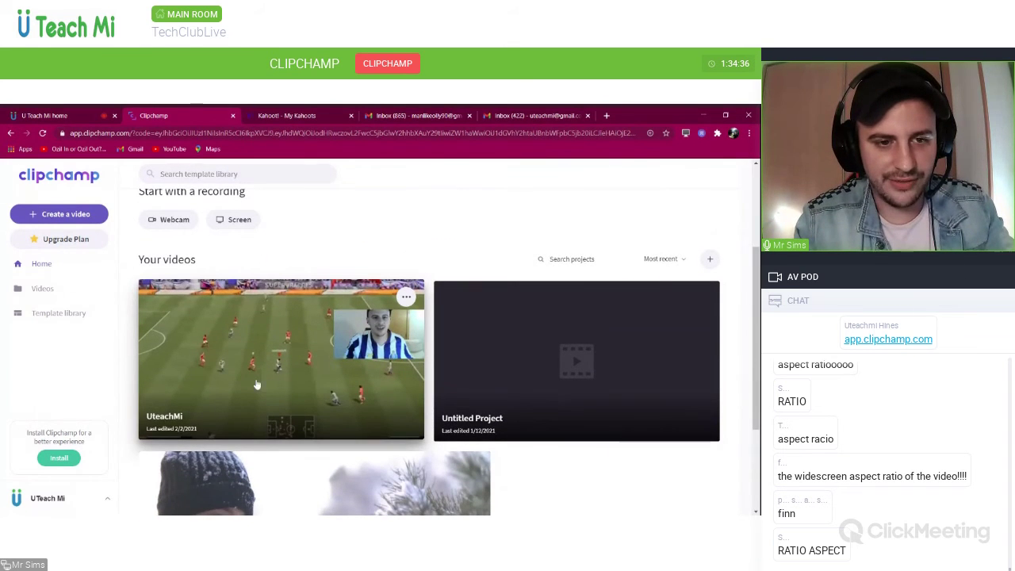
click(282, 335)
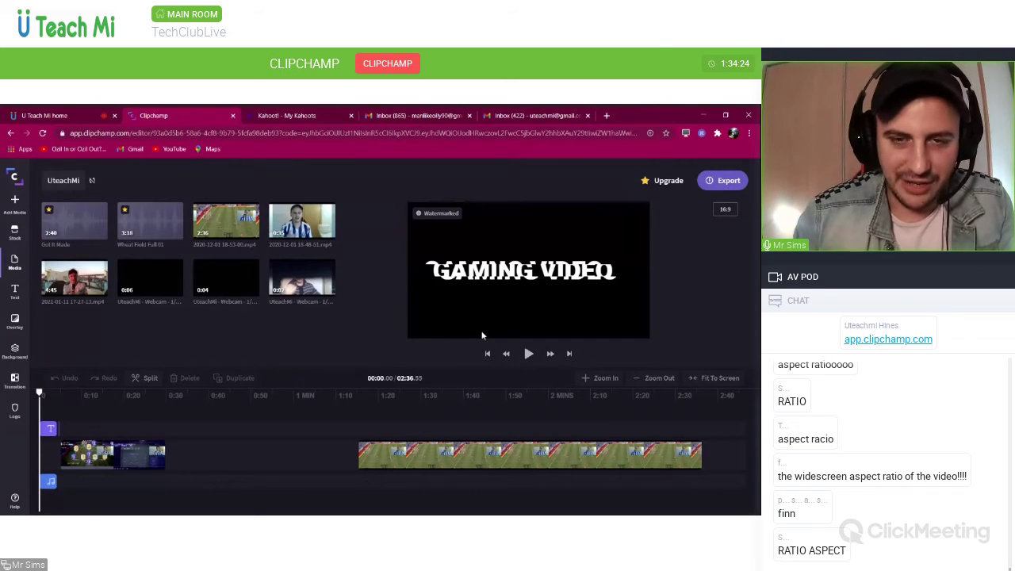
Play the opening of the gaming video, pause it at about 8 seconds, and check the class chat on the meeting page.
key(space)
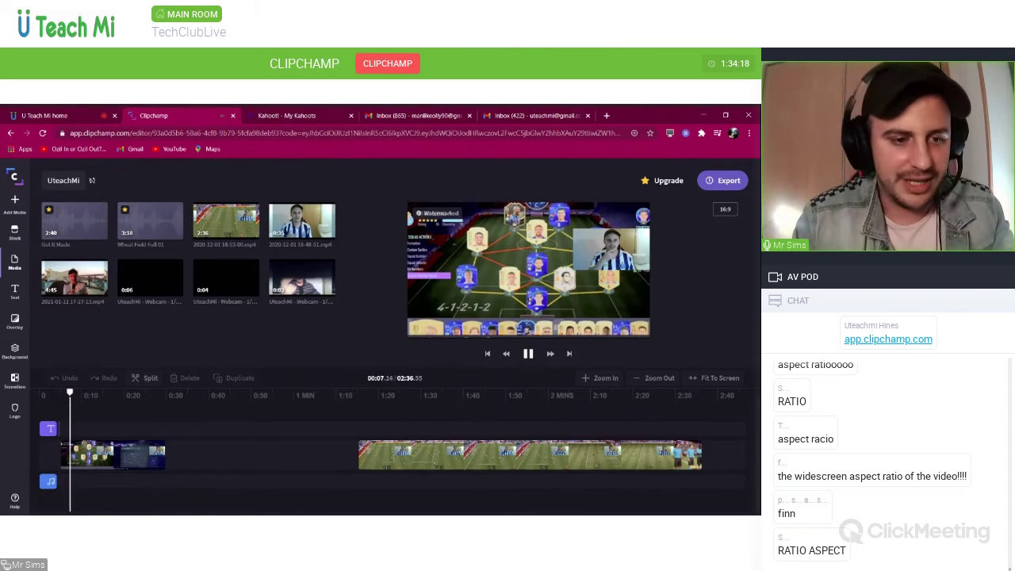
key(space)
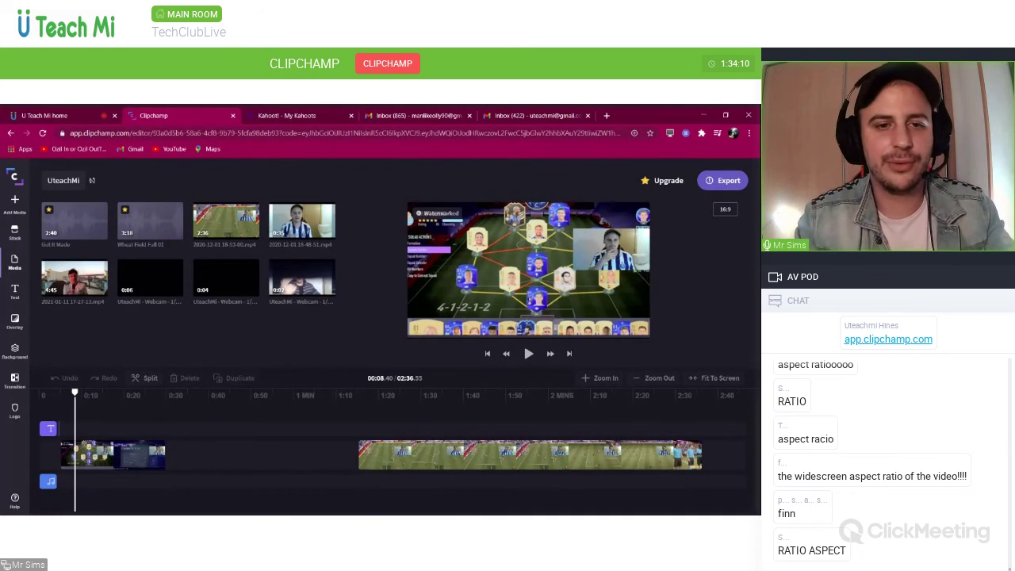
click(44, 116)
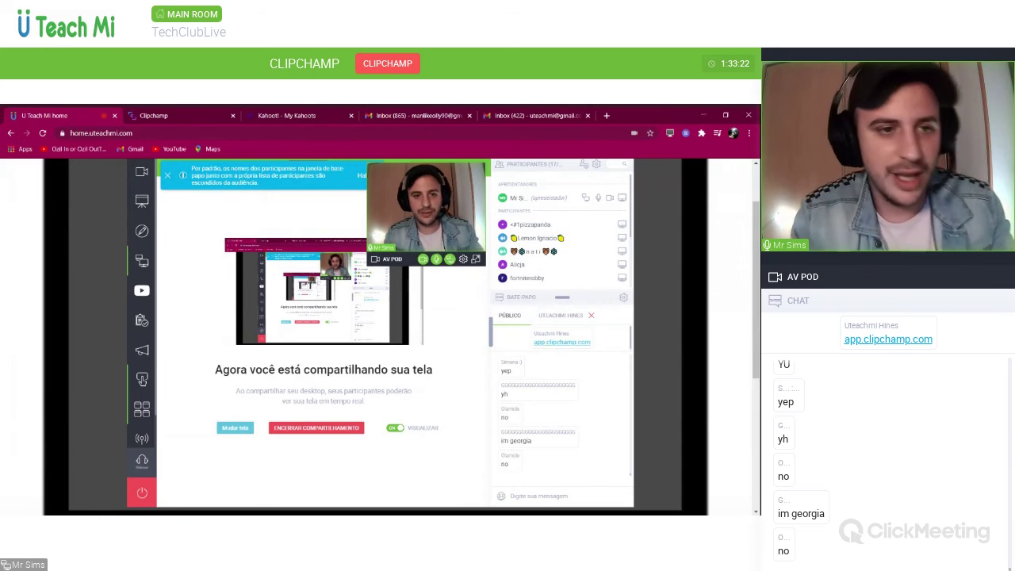
click(213, 115)
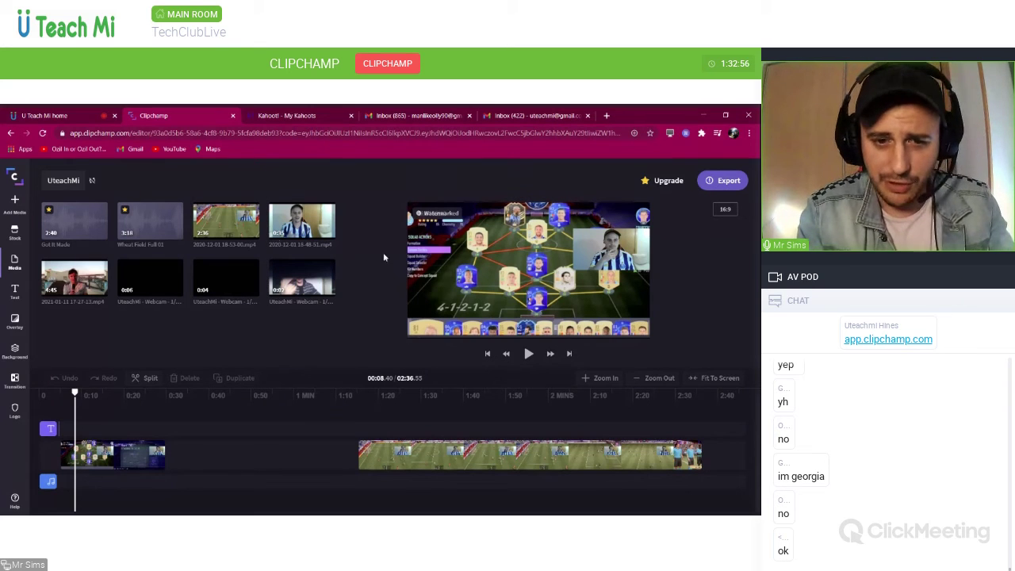
Split the first gameplay clip at 00:21.23 on the timeline and select the part after the cut.
drag(77, 392, 111, 393)
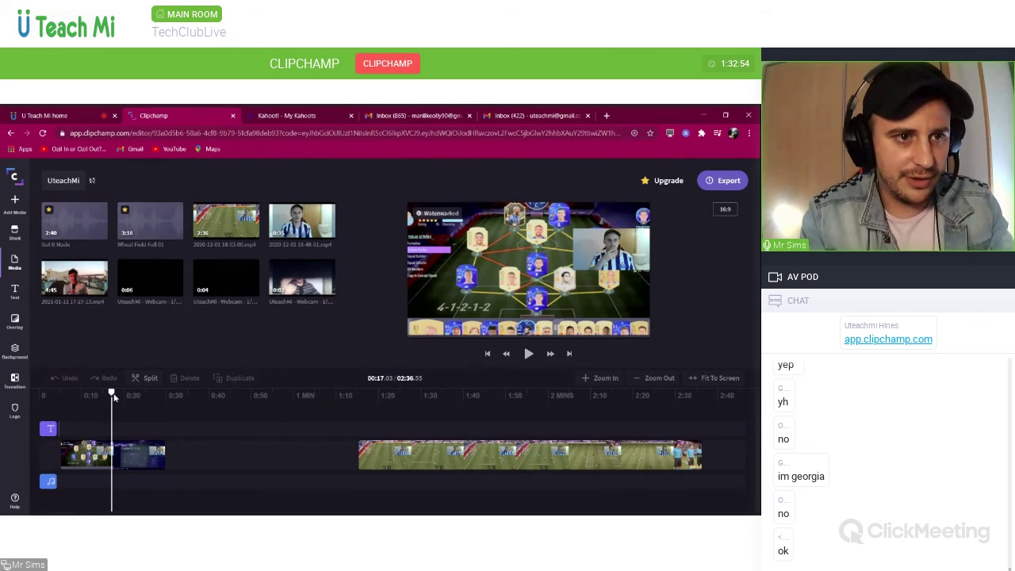
click(70, 115)
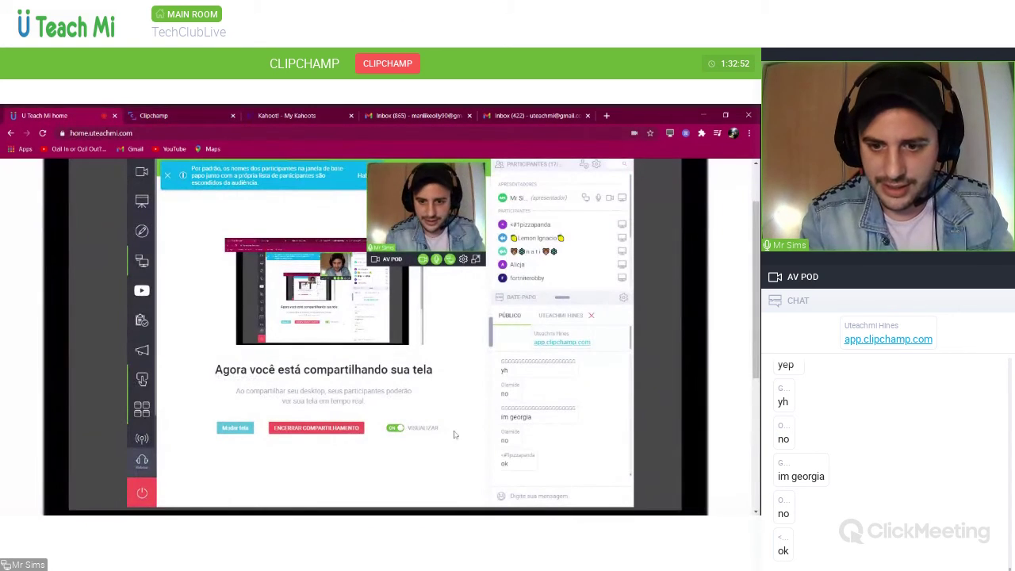
click(179, 115)
mouse_move(115, 393)
mouse_down()
mouse_move(94, 393)
mouse_move(129, 393)
mouse_up()
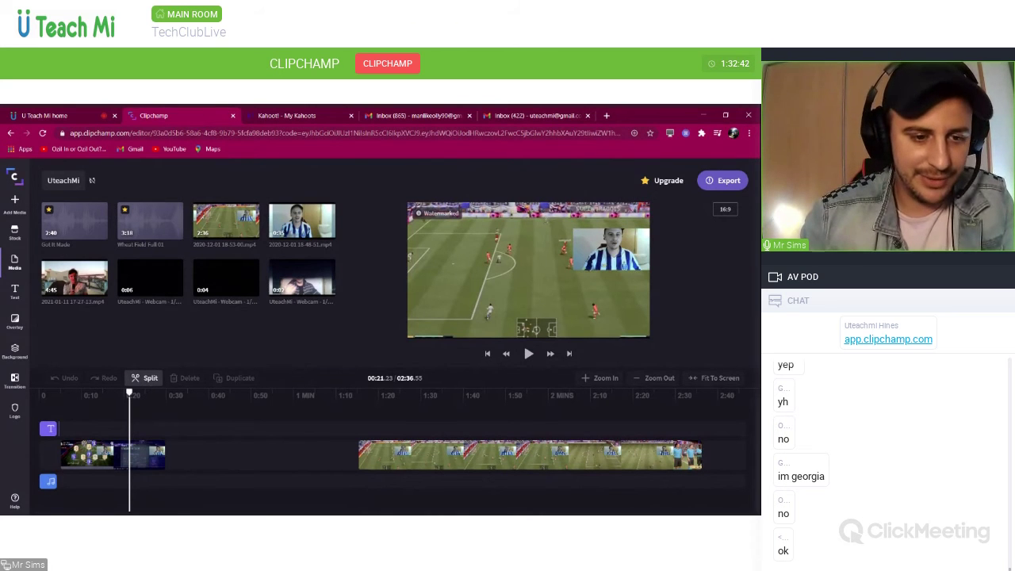
click(146, 378)
click(146, 454)
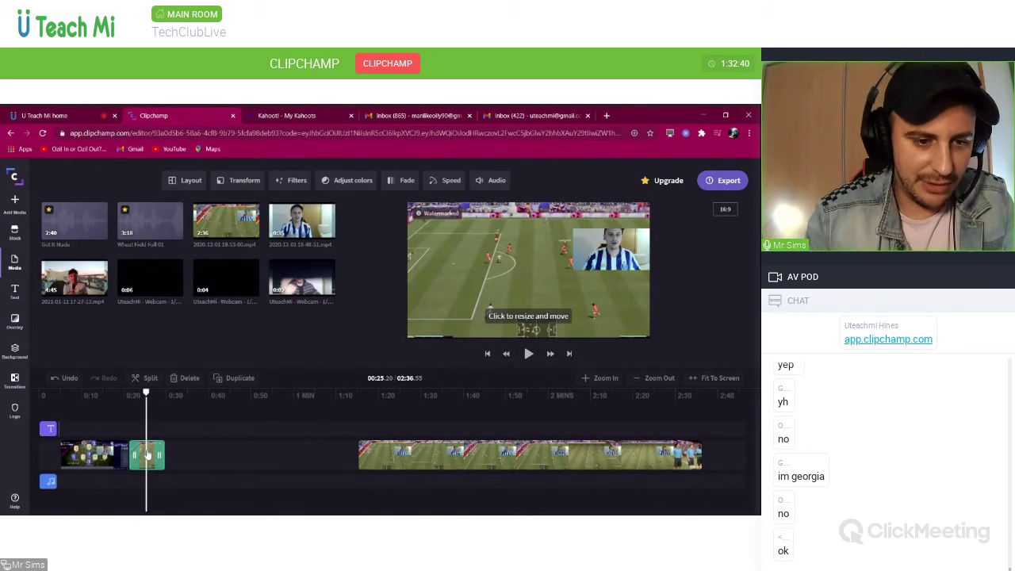
Delete the selected short gameplay section that follows the opening clip.
key(Delete)
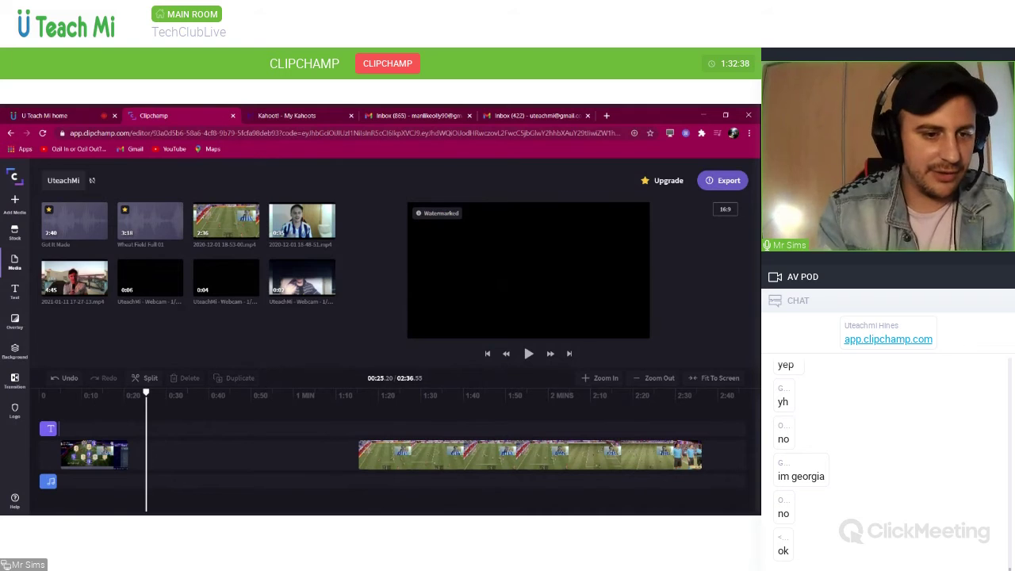
drag(147, 393, 175, 386)
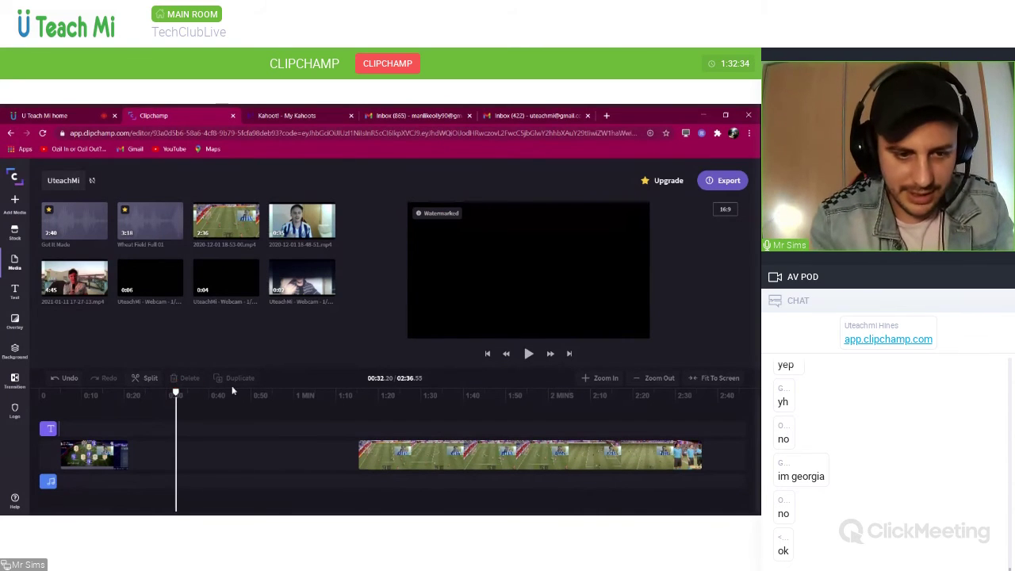
Split the remaining gameplay clip at 01:31.46 and move its first part directly after the opening clip.
drag(183, 394, 430, 453)
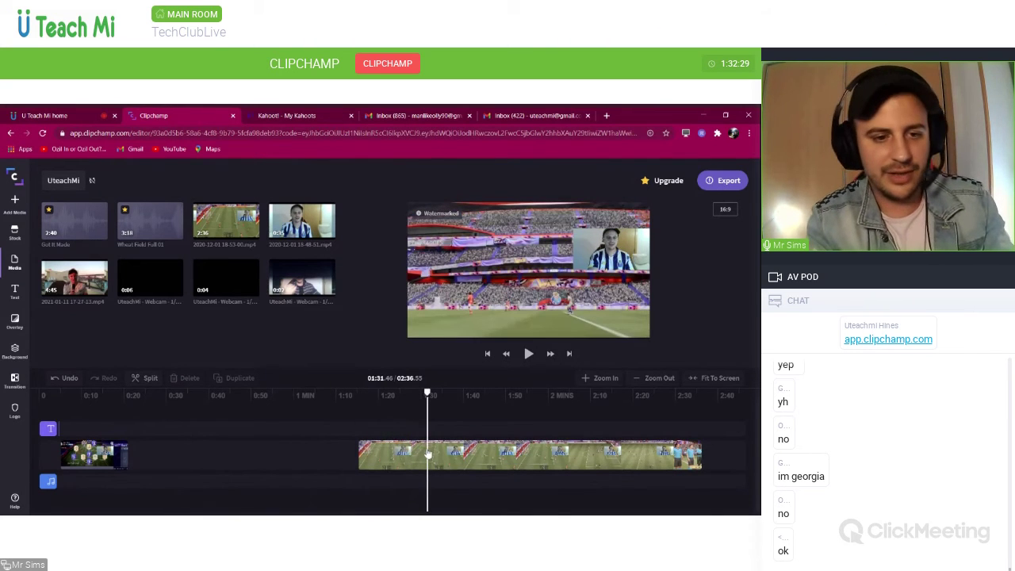
click(148, 378)
drag(378, 458, 153, 459)
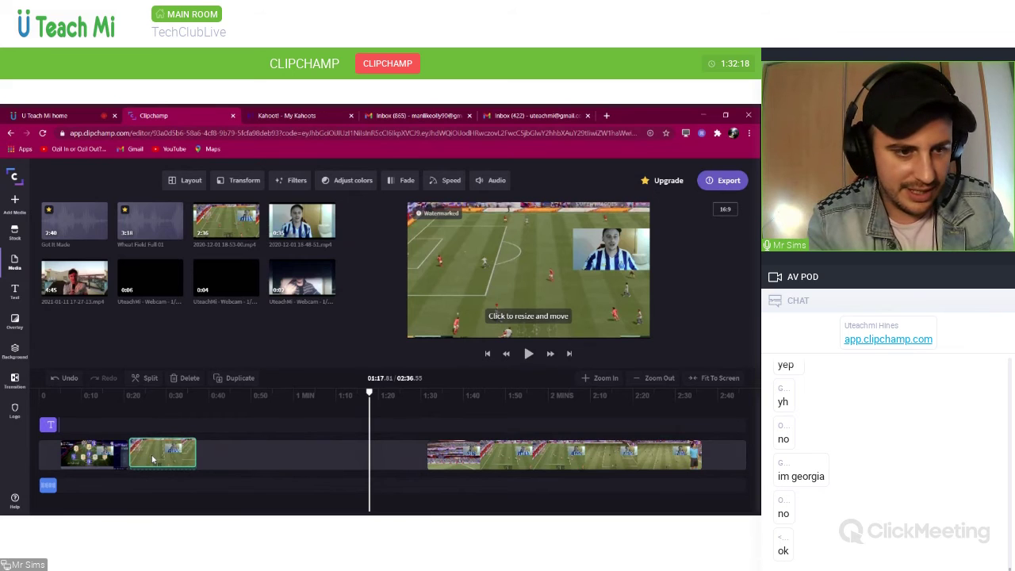
Play the timeline across the cut between the opening clip and the gameplay clip, replaying it from about 20 seconds.
click(124, 455)
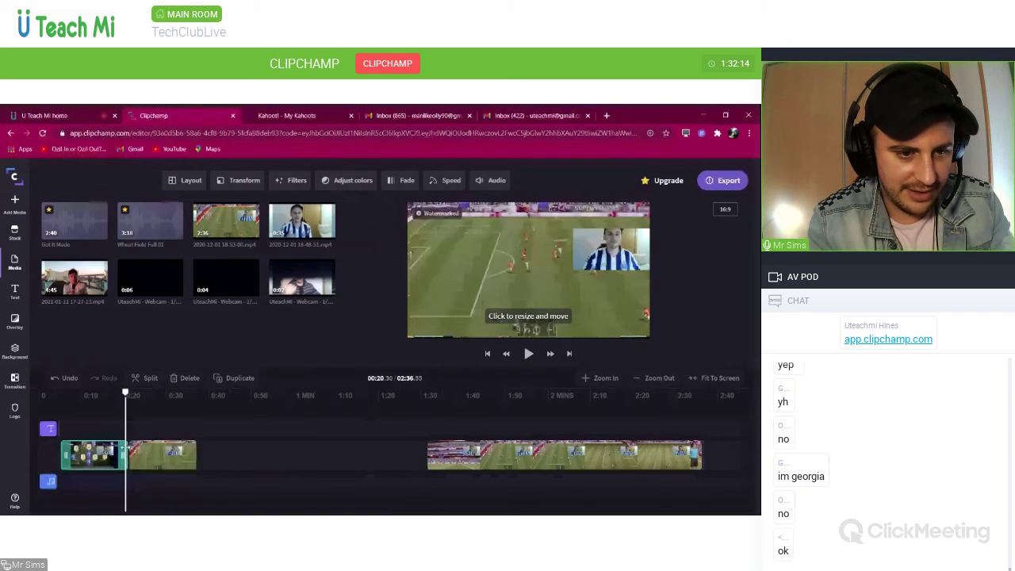
click(143, 455)
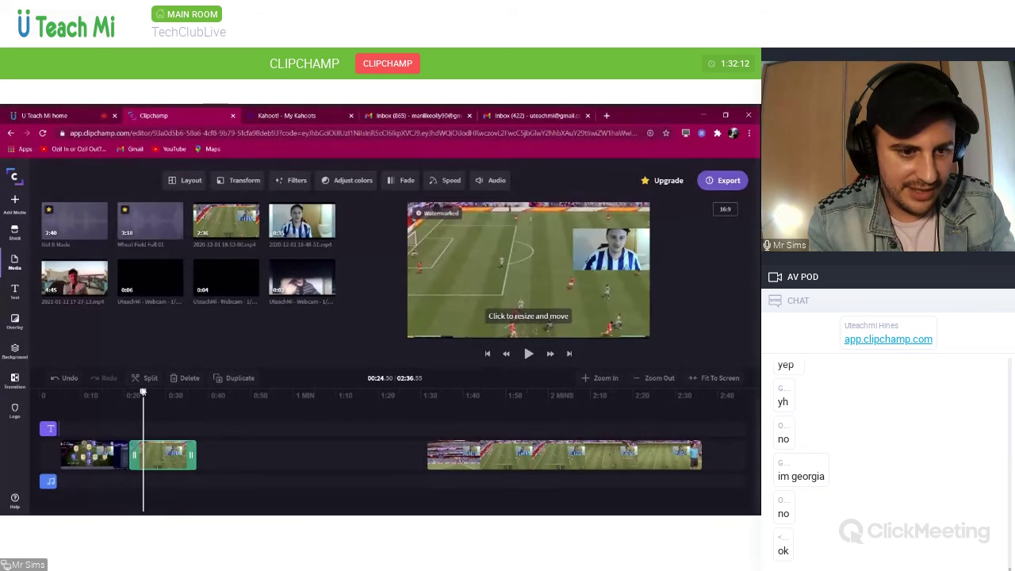
drag(143, 394, 126, 397)
key(space)
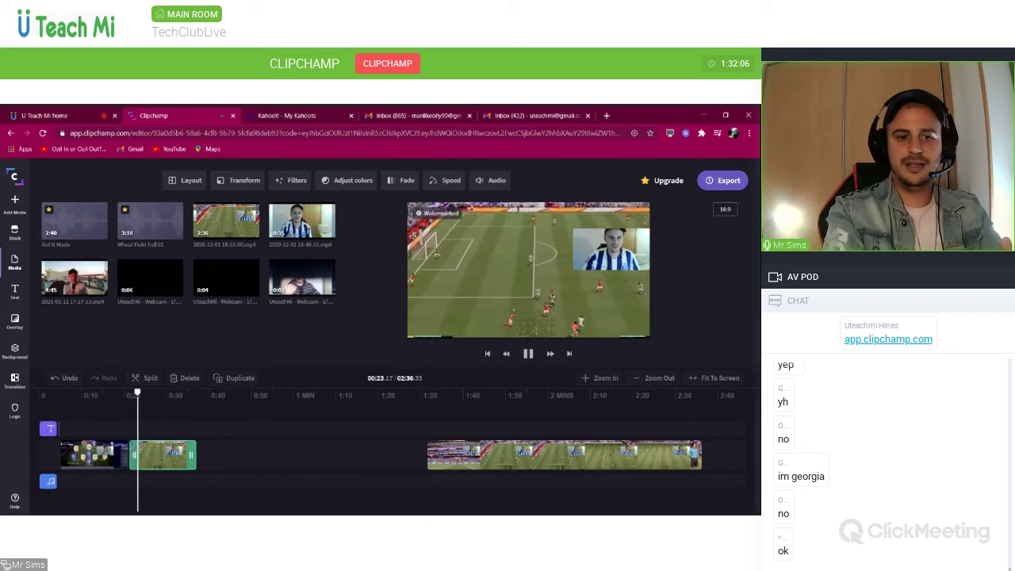
click(125, 394)
key(space)
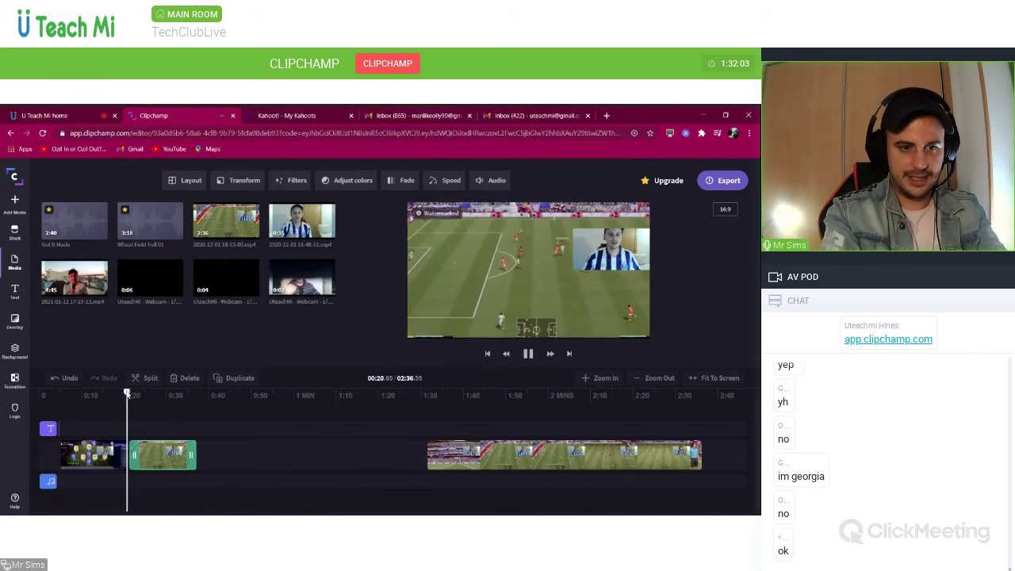
click(120, 394)
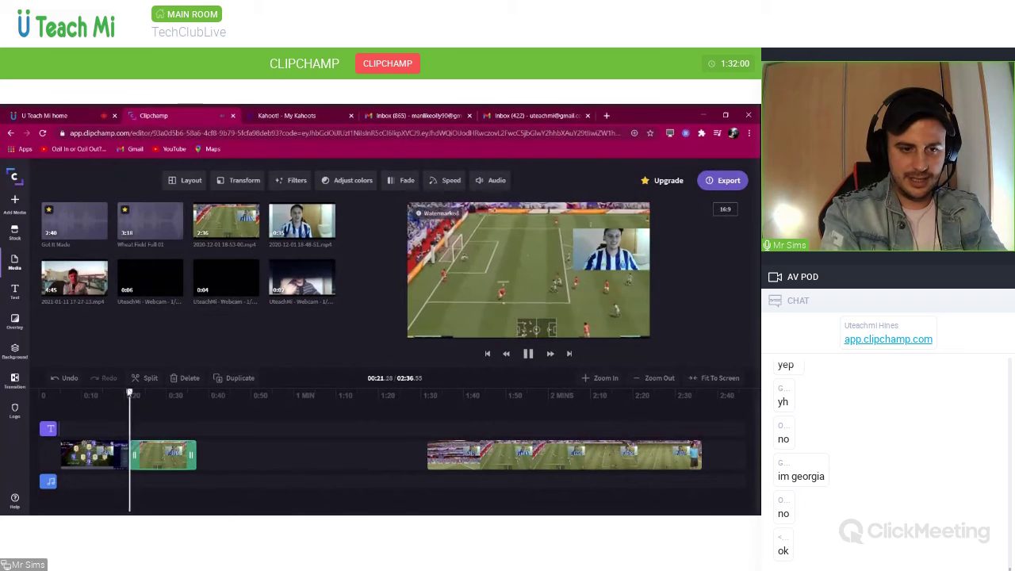
Shorten the opening clip to end at about 12 seconds, place the gameplay clip directly against it, and play the join.
drag(129, 394, 92, 394)
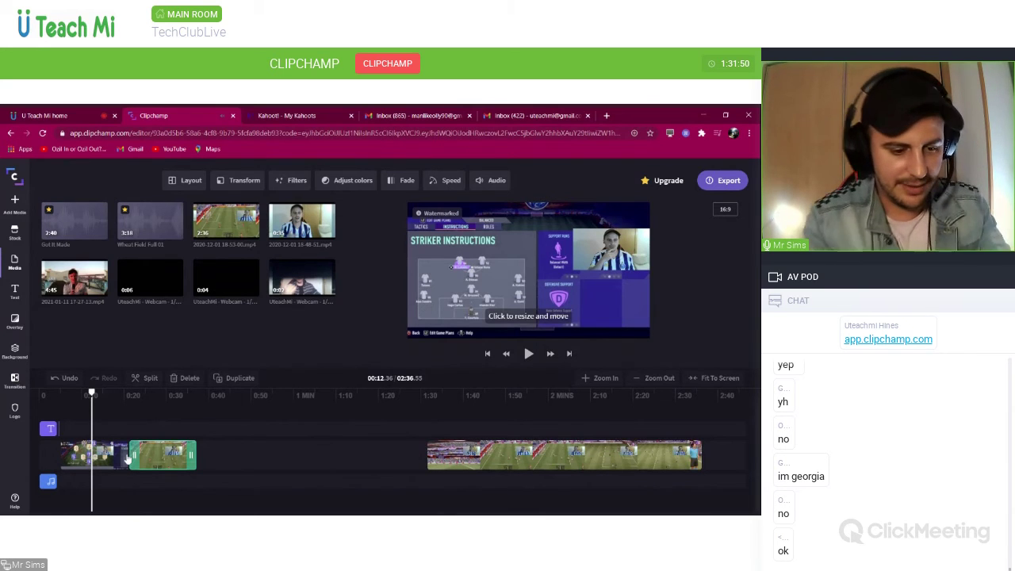
key(ctrl+z)
click(140, 394)
drag(139, 395, 91, 406)
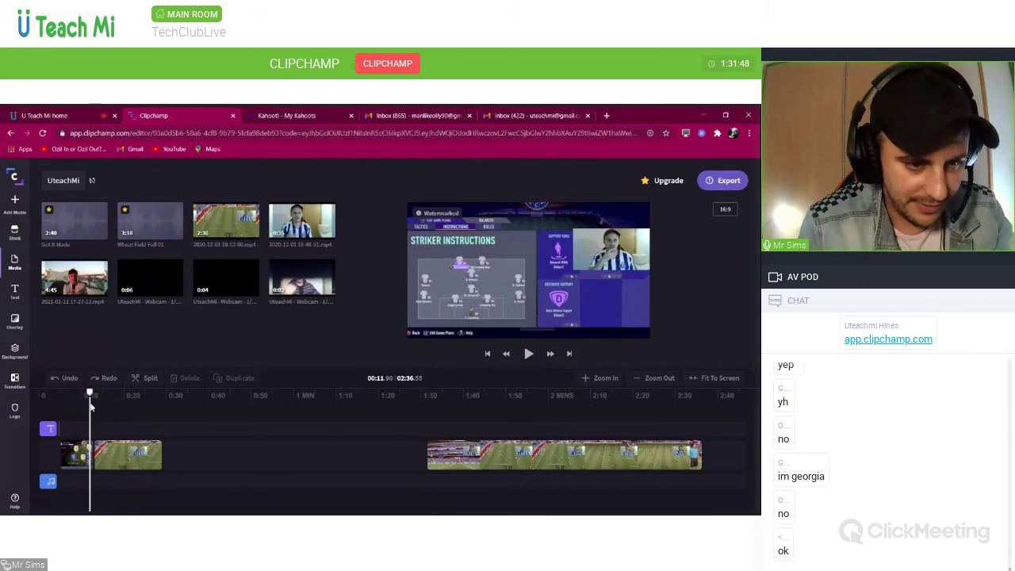
key(space)
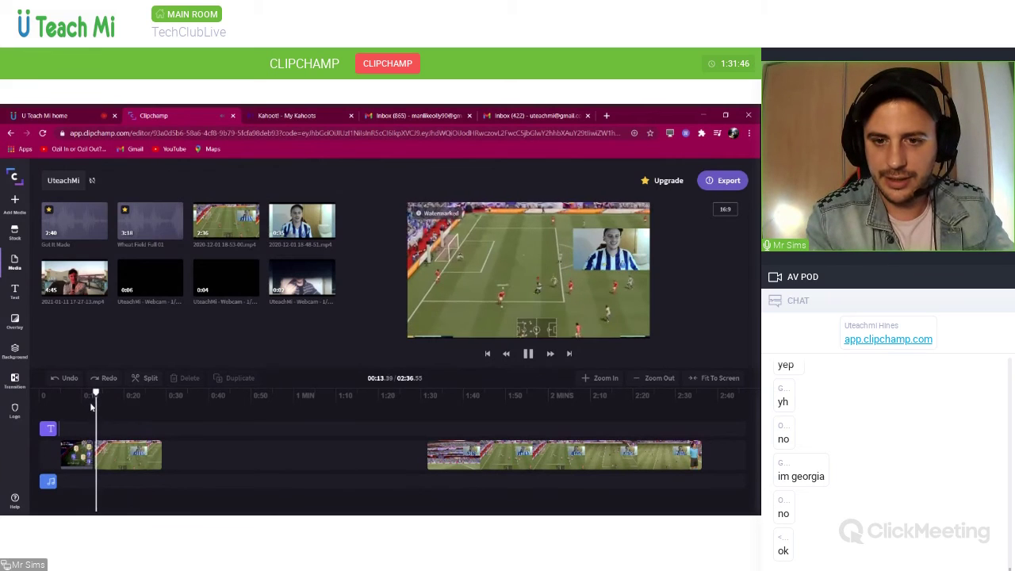
key(space)
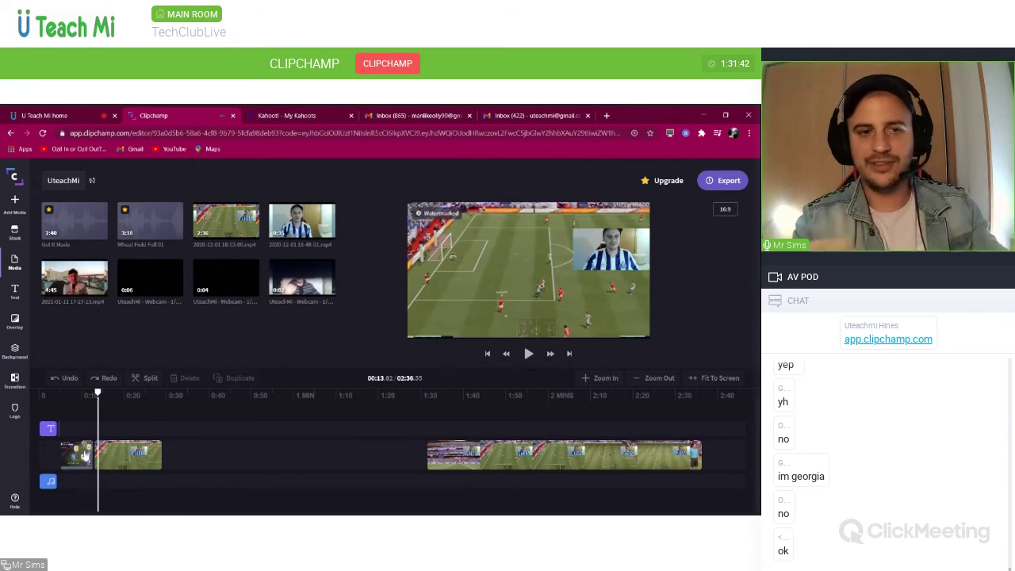
Check the class chat on the meeting page, return to Clipchamp, and replay the join between the first two clips.
click(37, 117)
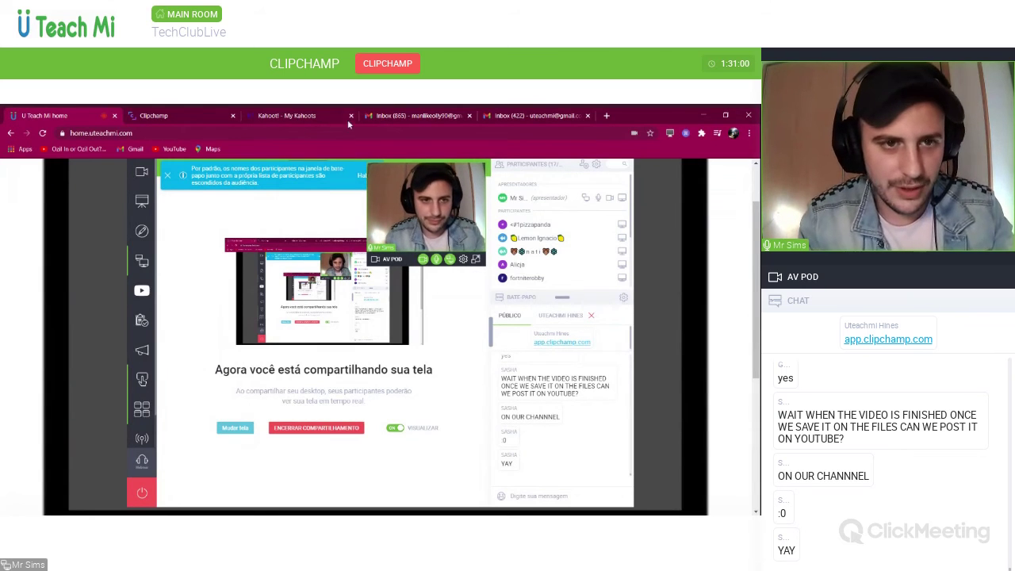
click(163, 116)
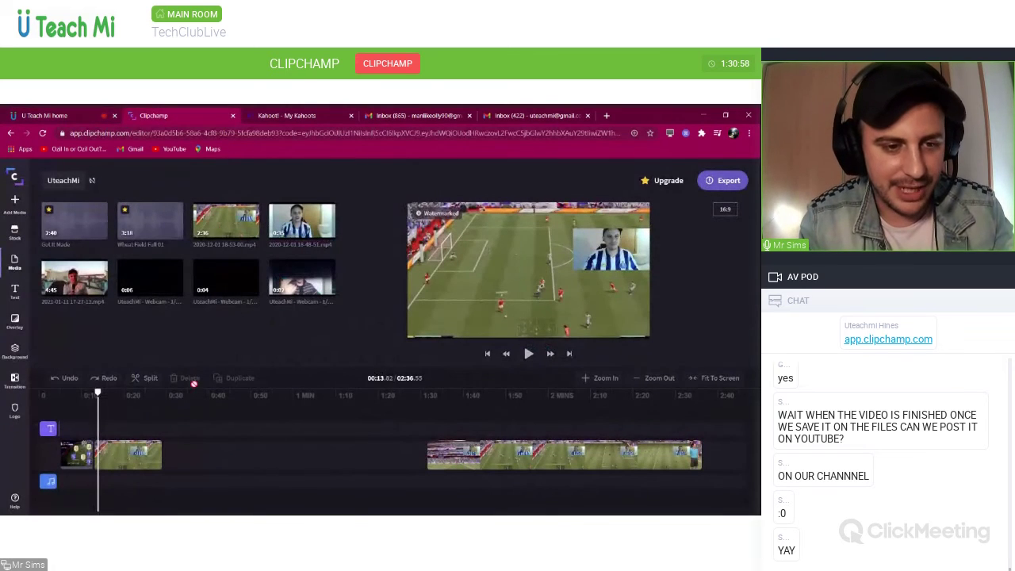
drag(99, 400, 87, 395)
key(space)
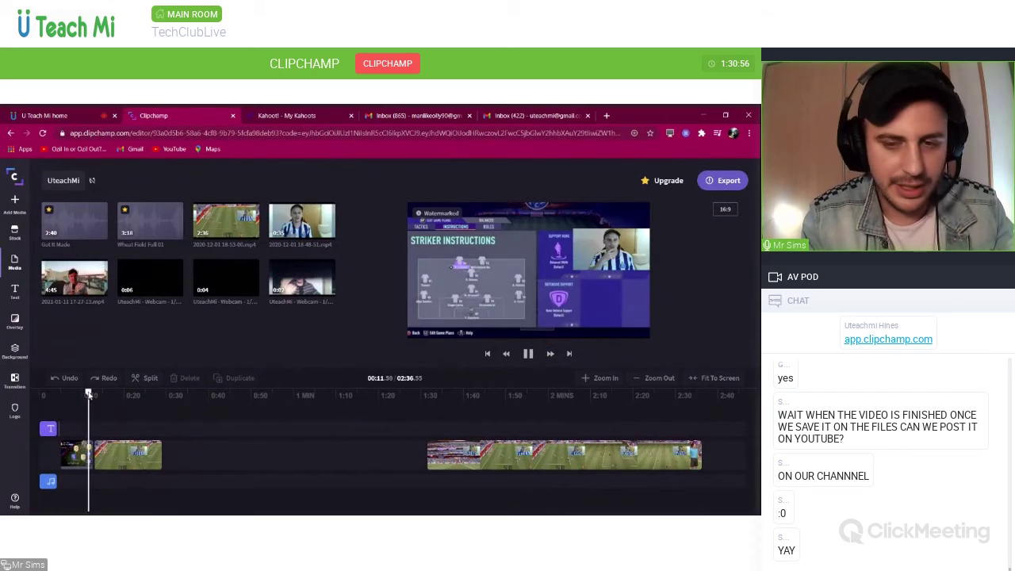
key(space)
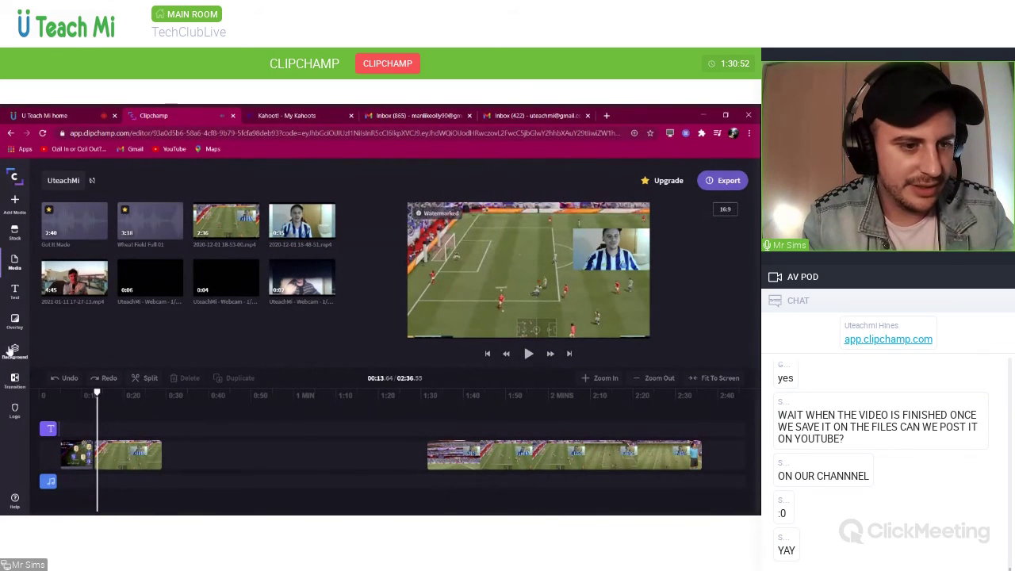
Add a Wipe Up transition between the opening clip and the gameplay clip at about 12.7 seconds.
drag(89, 393, 93, 394)
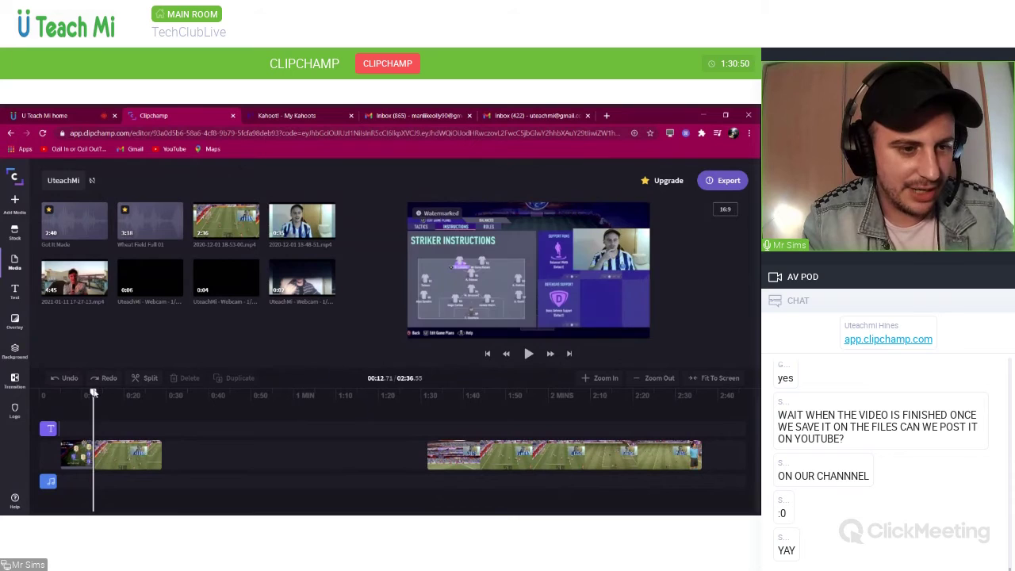
click(15, 380)
scroll(144, 296, down, 2)
scroll(145, 296, down, 1)
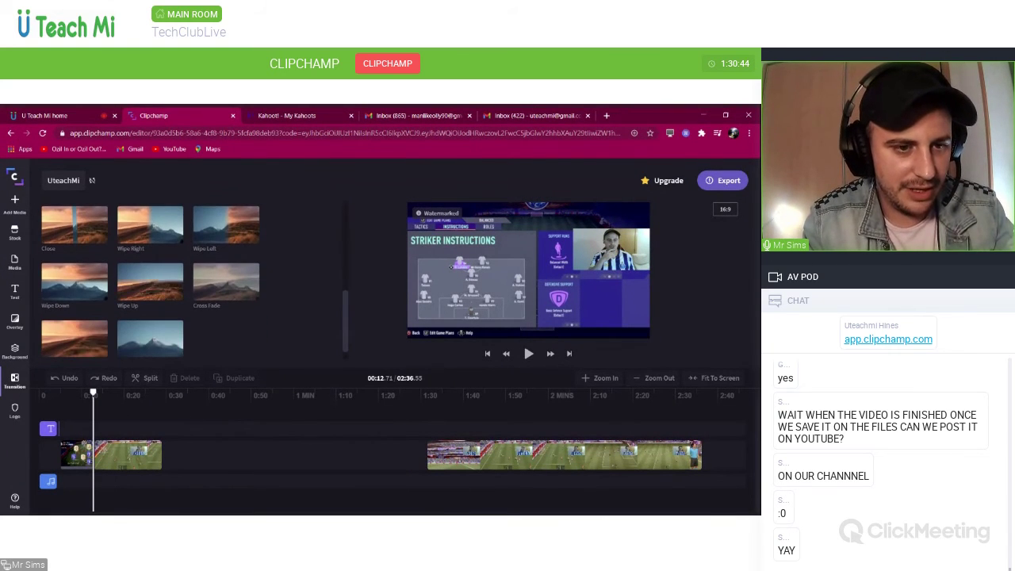
mouse_move(146, 276)
mouse_down()
mouse_move(136, 345)
mouse_move(90, 455)
mouse_move(139, 289)
mouse_move(127, 373)
mouse_move(93, 455)
mouse_up()
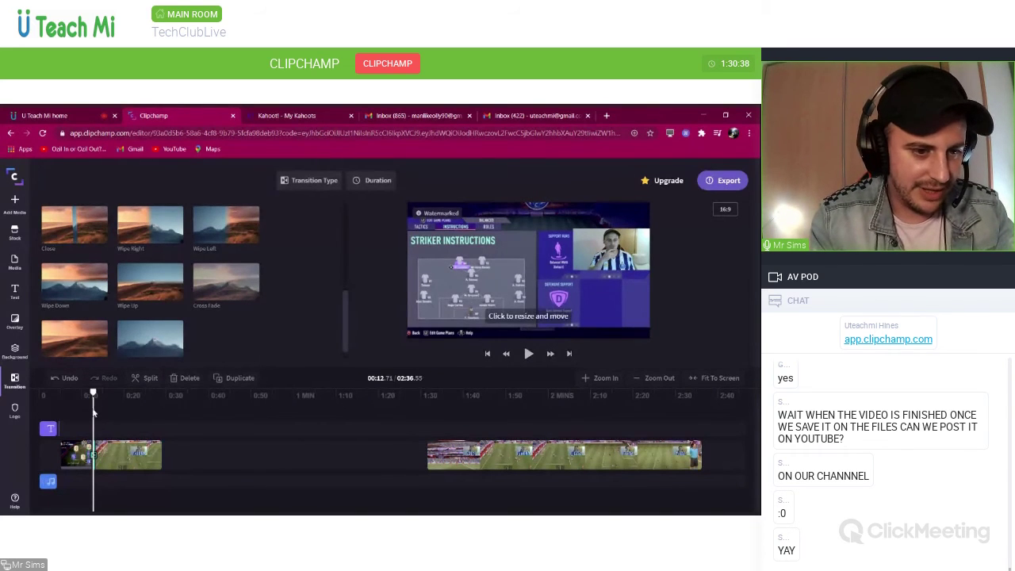
Play the Wipe Up transition from just before the join and pause at about 14 seconds.
drag(93, 394, 86, 395)
key(space)
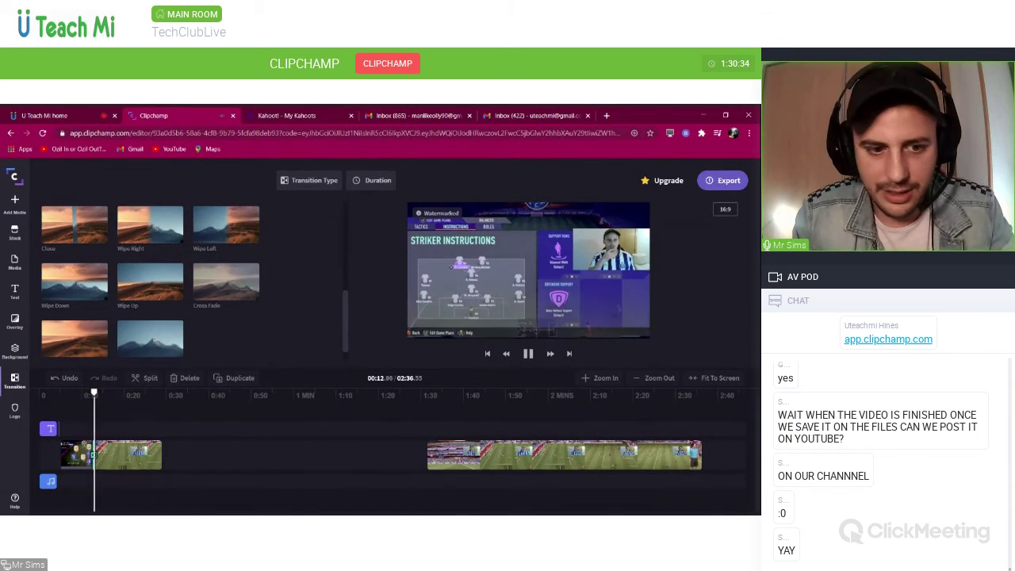
click(94, 394)
drag(93, 394, 88, 394)
key(space)
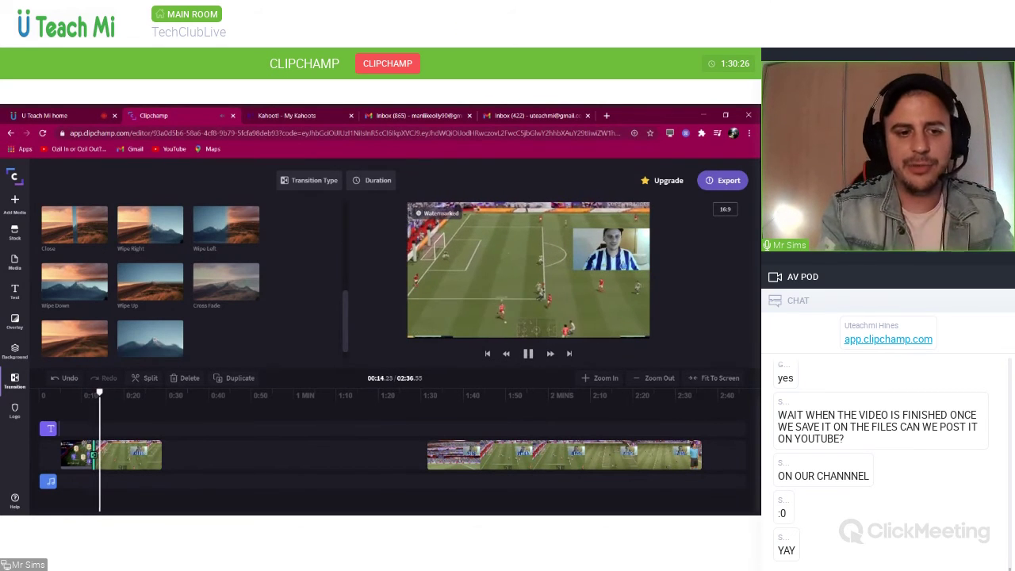
key(space)
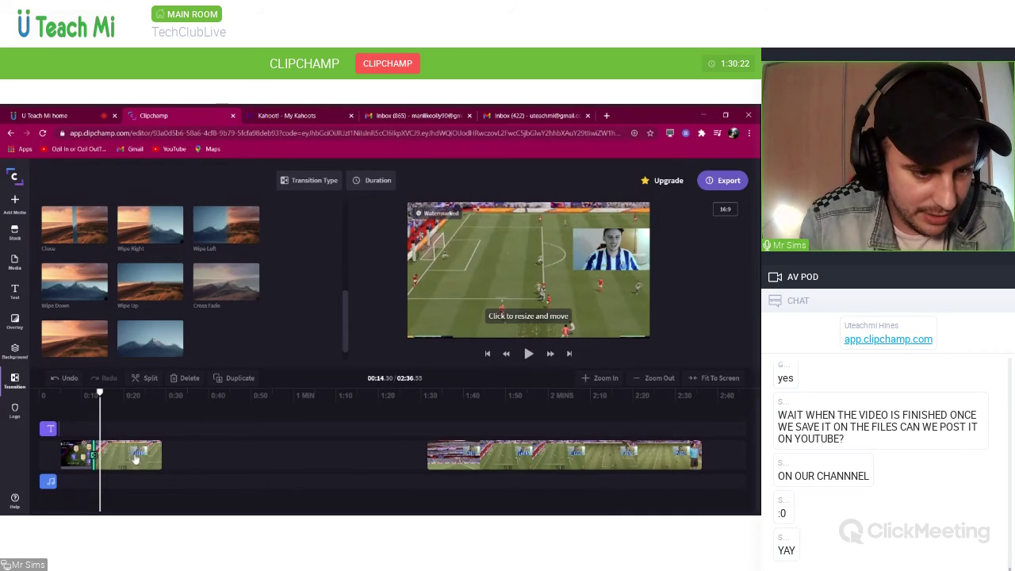
Shift the first two clips slightly earlier on the timeline and reapply the Wipe Up transition between them.
click(94, 458)
click(98, 458)
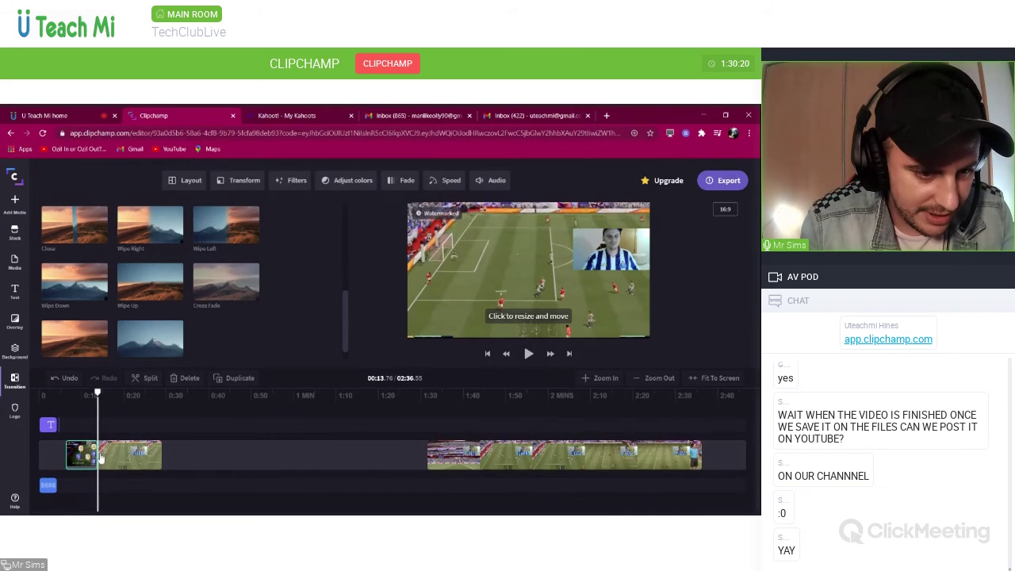
click(103, 449)
drag(104, 449, 107, 450)
drag(153, 292, 92, 457)
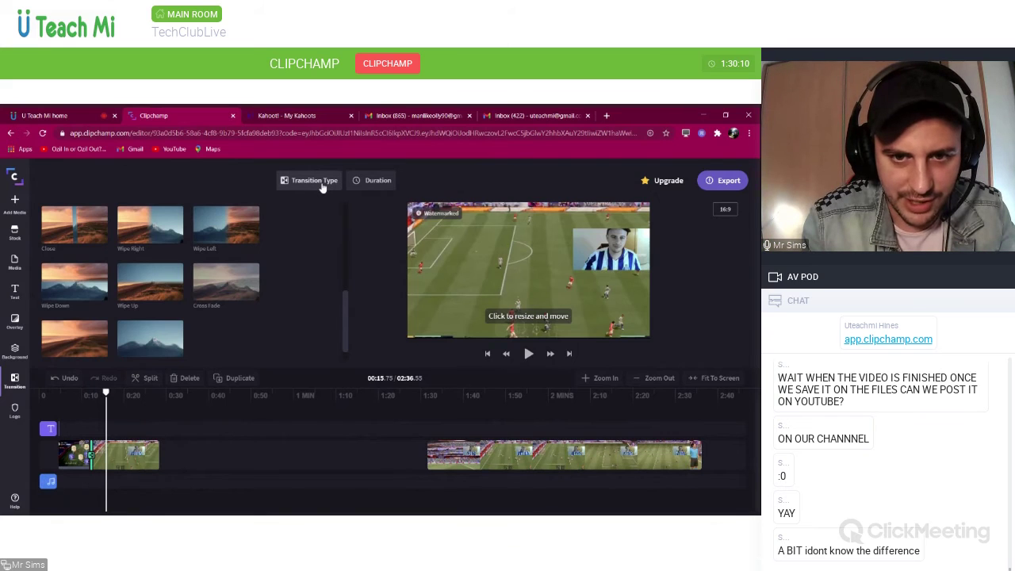
Set the transition duration to 0.65s, play across the join, and pause at about 17 seconds.
click(373, 180)
drag(317, 228, 322, 230)
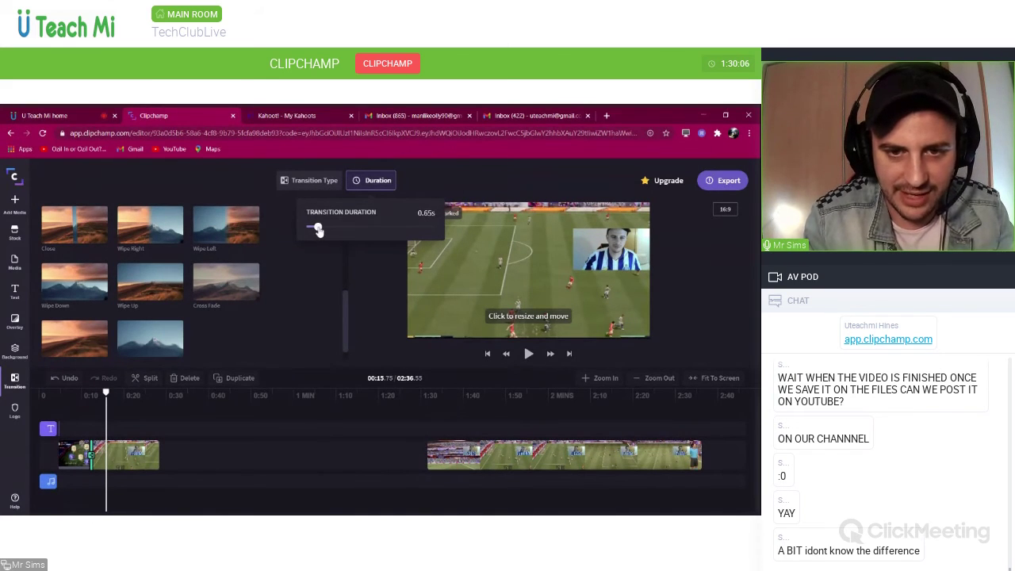
click(426, 178)
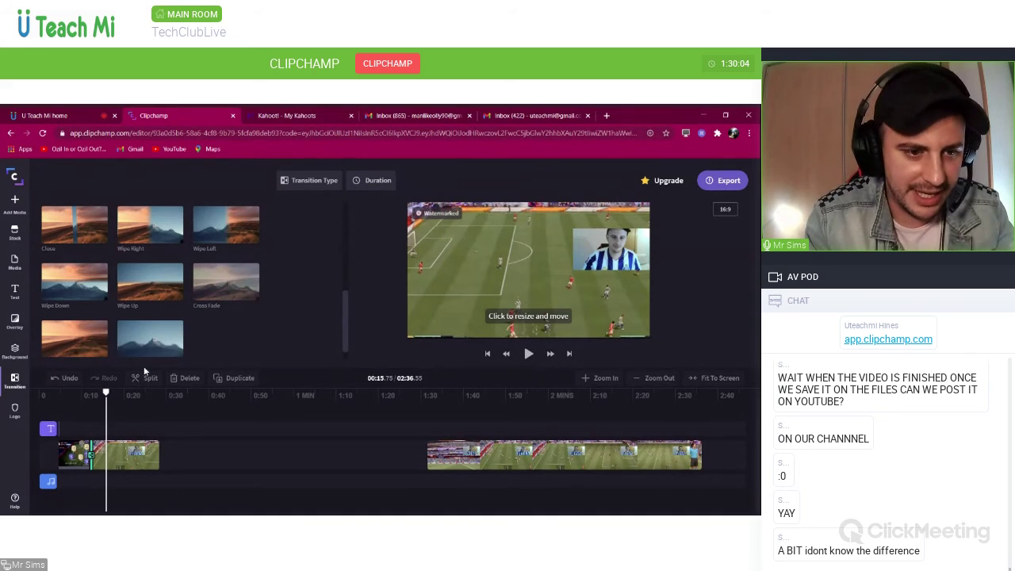
drag(112, 391, 92, 395)
key(space)
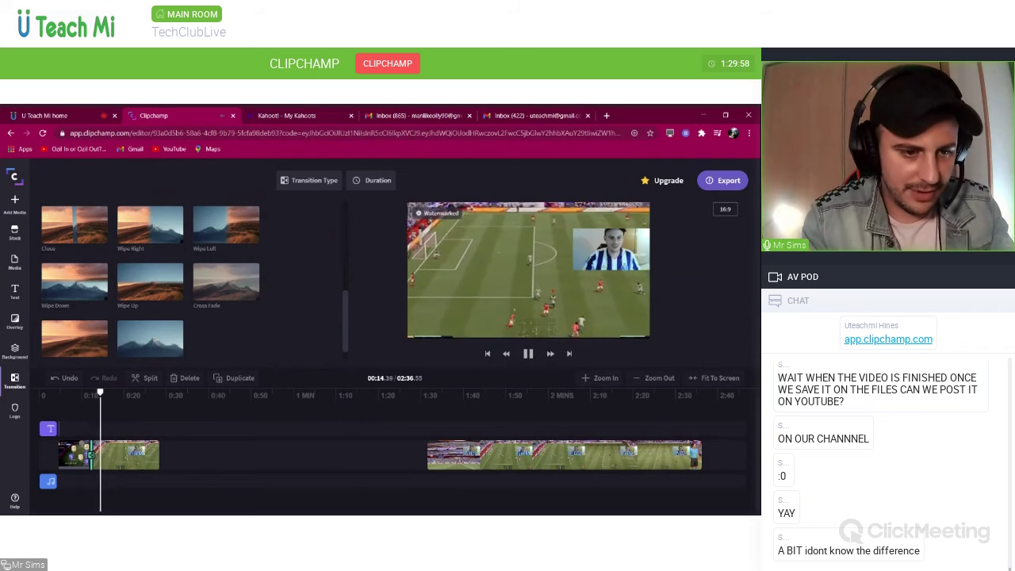
click(87, 396)
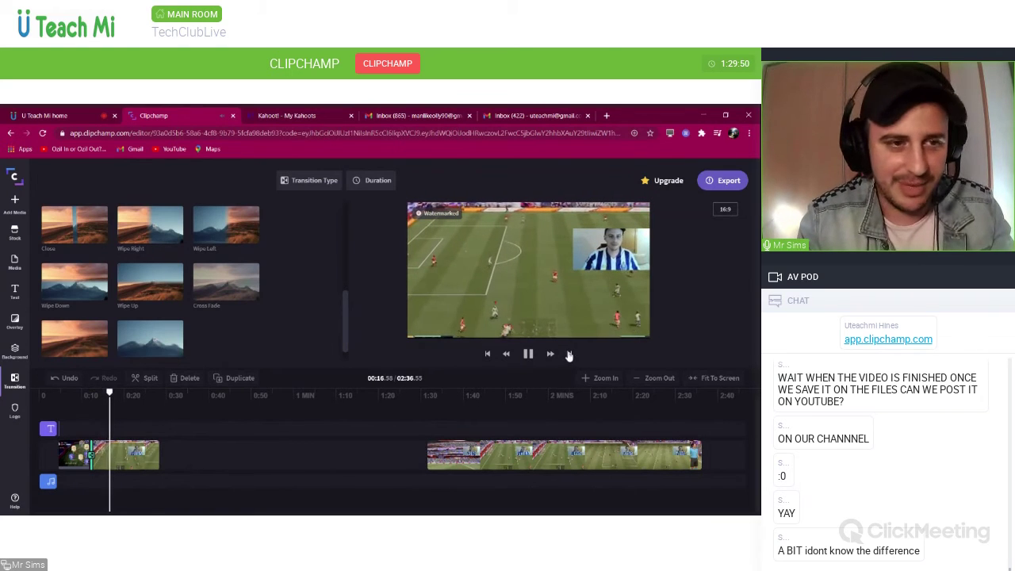
click(527, 354)
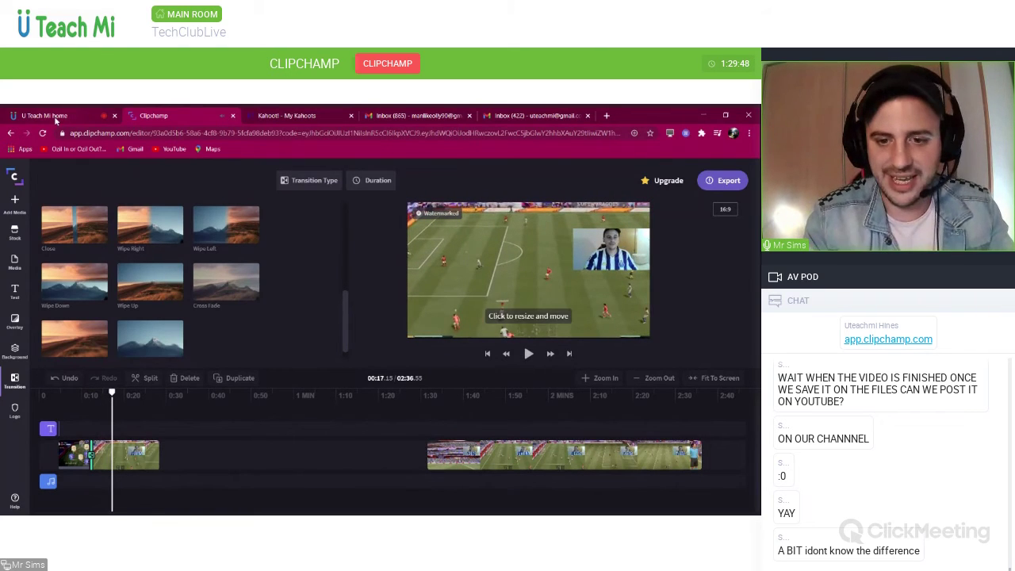
Read the class chat on the meeting page and return to the Clipchamp editor.
click(49, 116)
scroll(608, 425, down, 1)
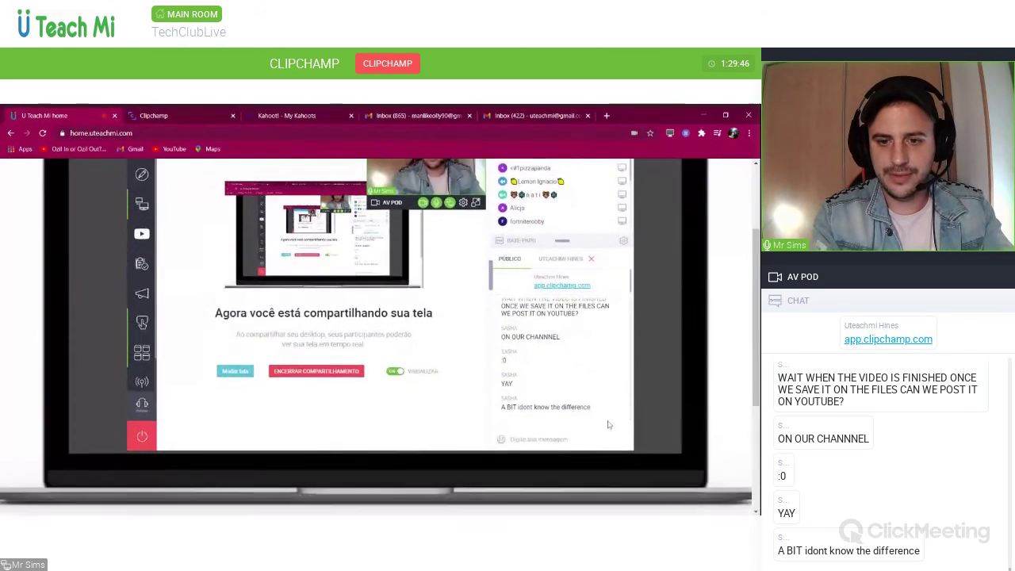
scroll(609, 425, down, 1)
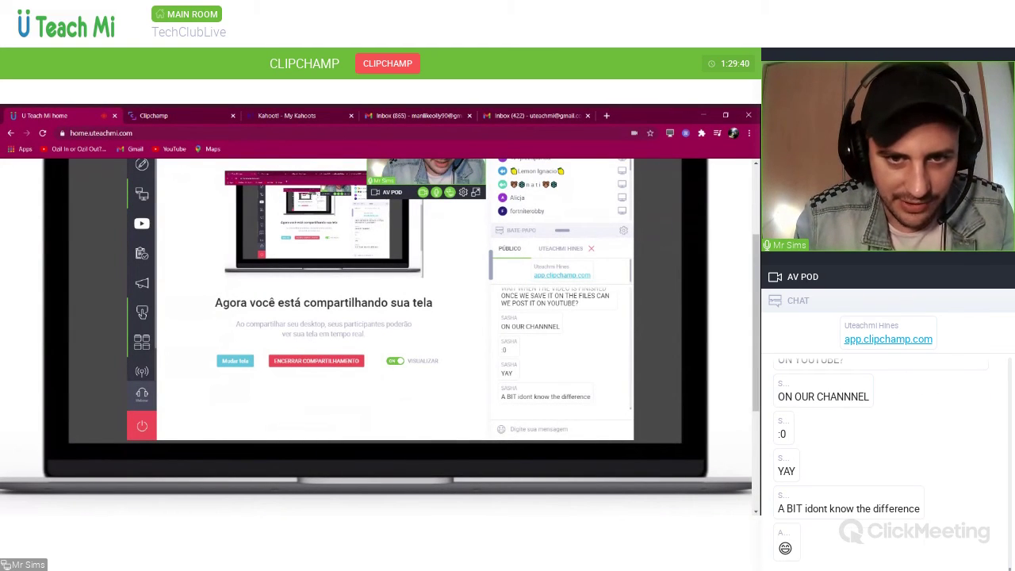
key(ctrl+Tab)
Set the transition duration to 1.64s, play across the join, and pause at about 16 seconds.
click(371, 180)
drag(320, 227, 347, 232)
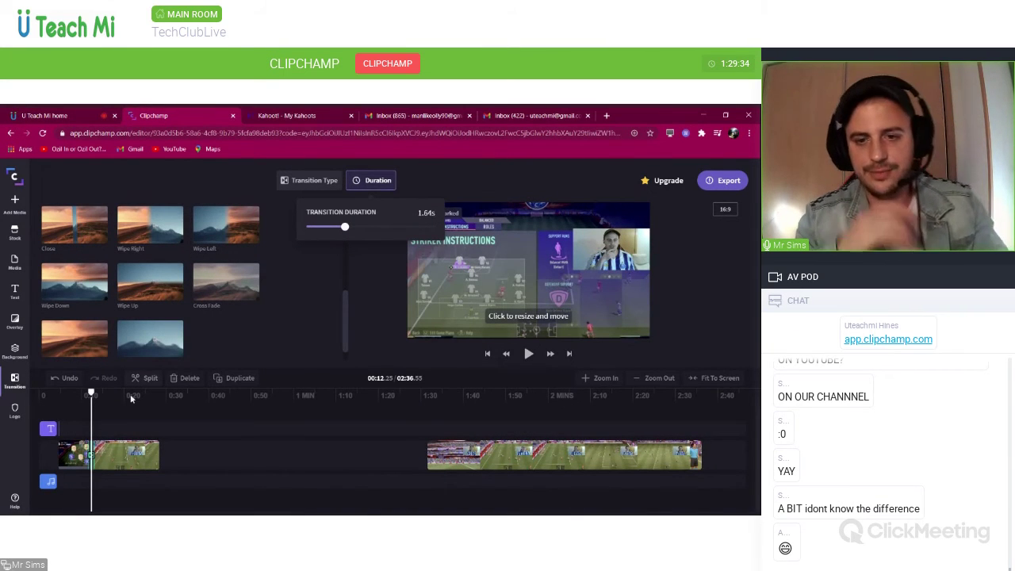
click(528, 353)
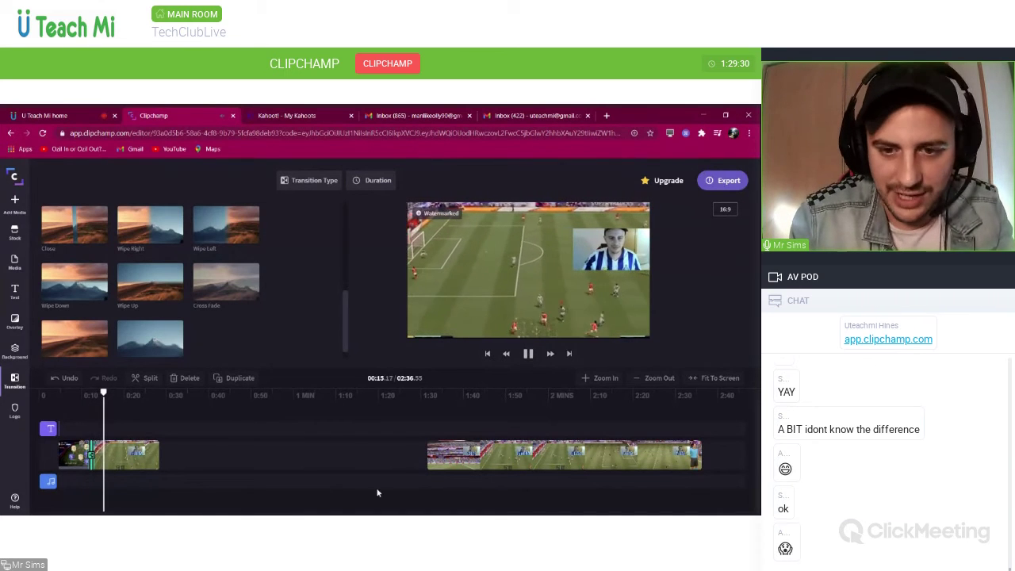
key(space)
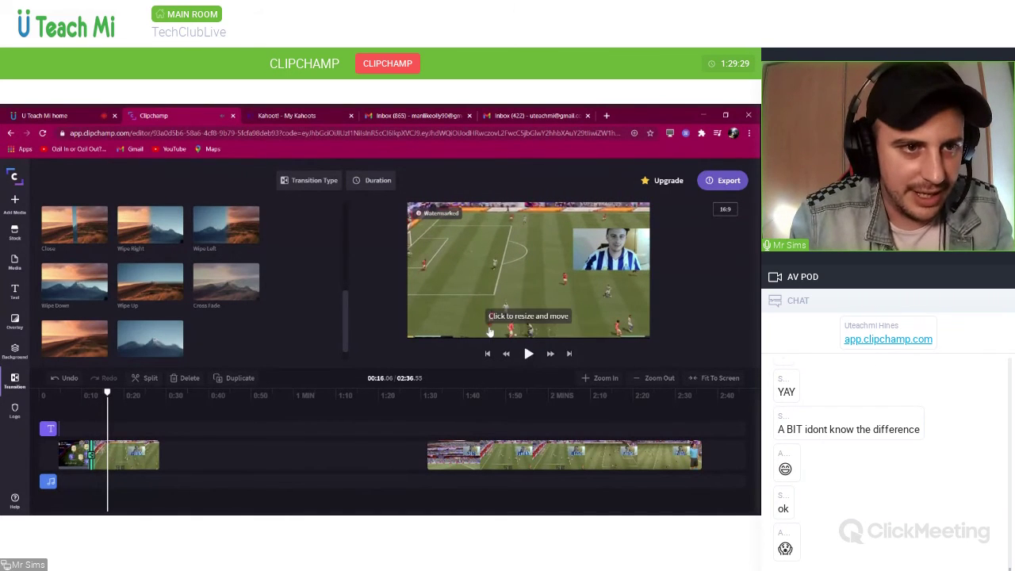
Switch to the U Teach Mi meeting page and read the class's replies in the chat.
click(63, 116)
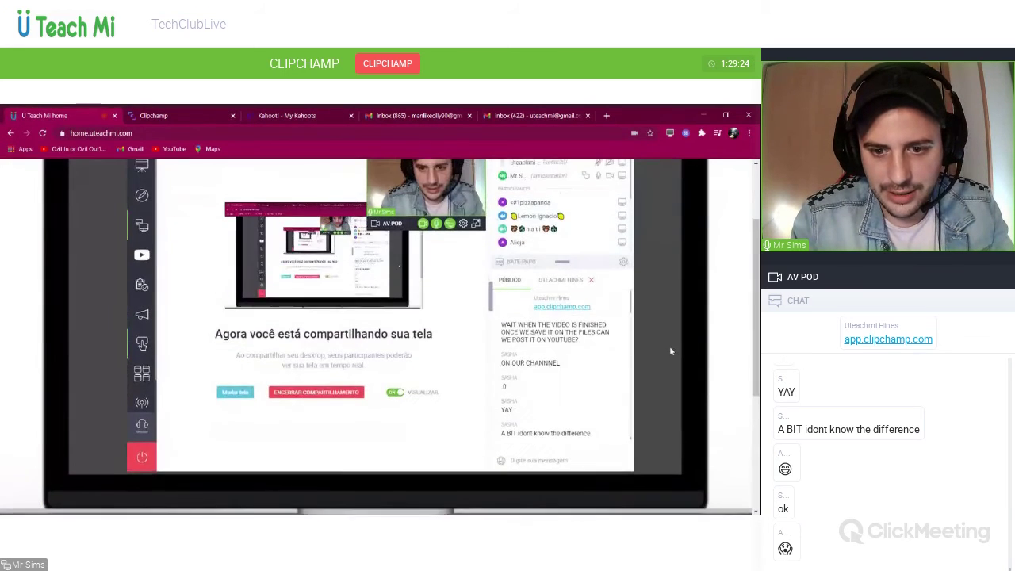
scroll(589, 365, down, 3)
scroll(588, 361, up, 2)
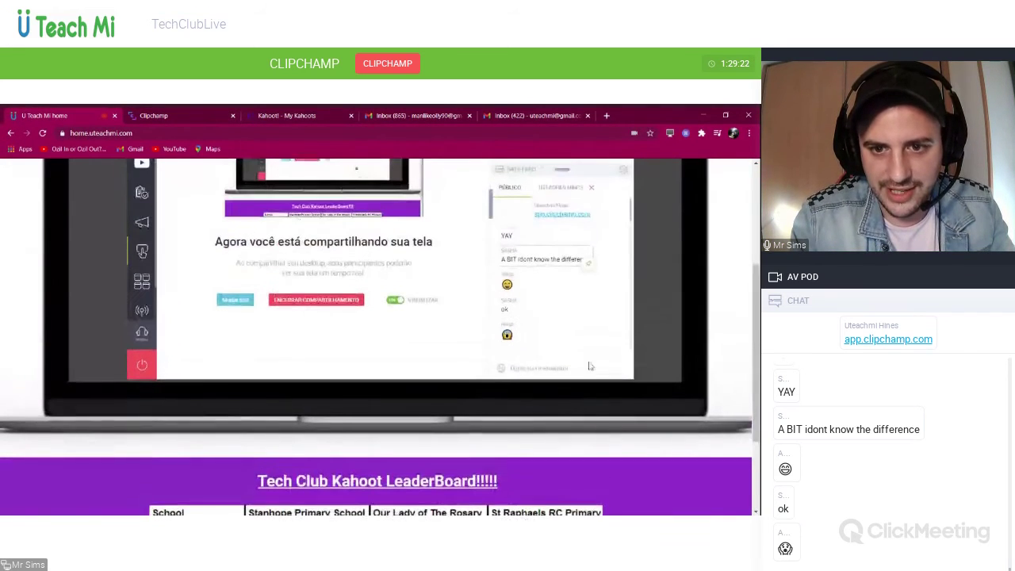
scroll(666, 333, up, 2)
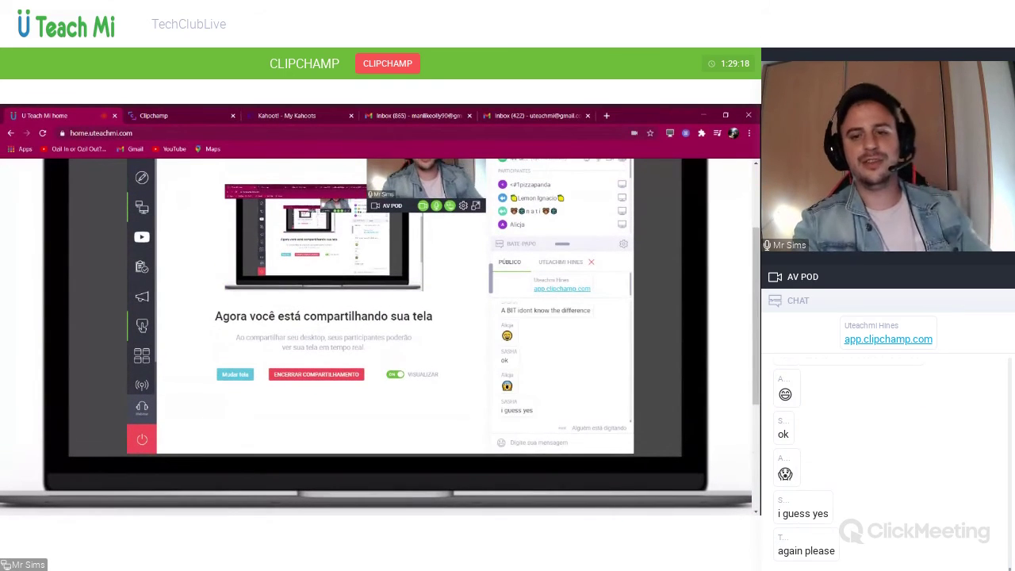
scroll(666, 327, up, 1)
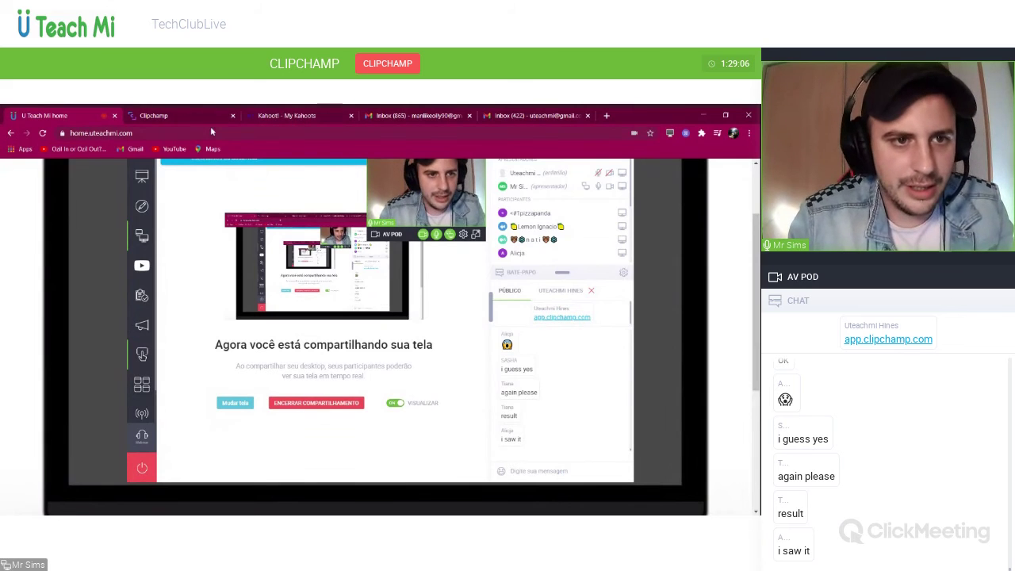
Replay the first transition in Clipchamp from about 11 seconds, pause at about 15 seconds, and check the class chat again.
click(177, 119)
drag(108, 394, 86, 395)
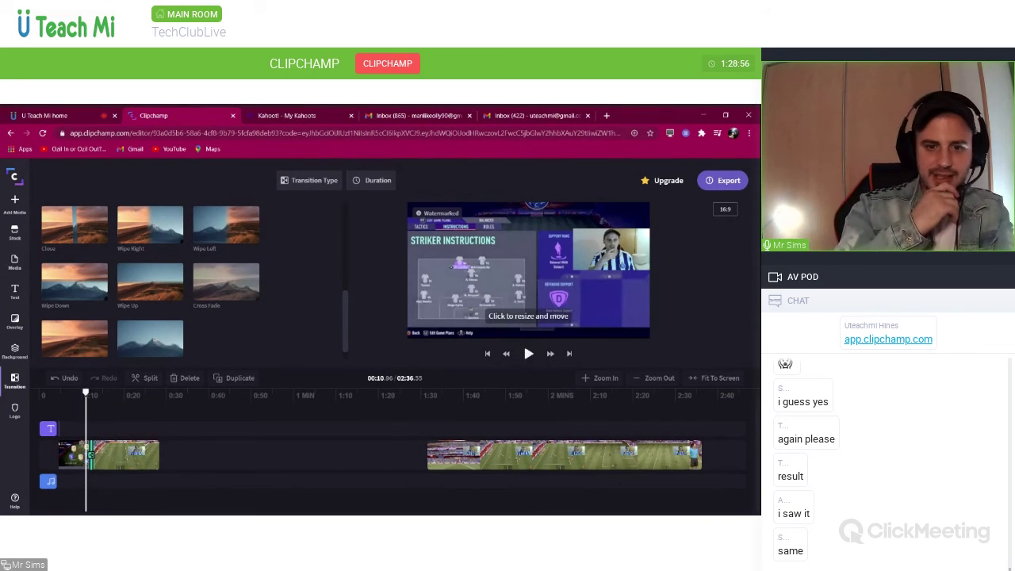
click(528, 354)
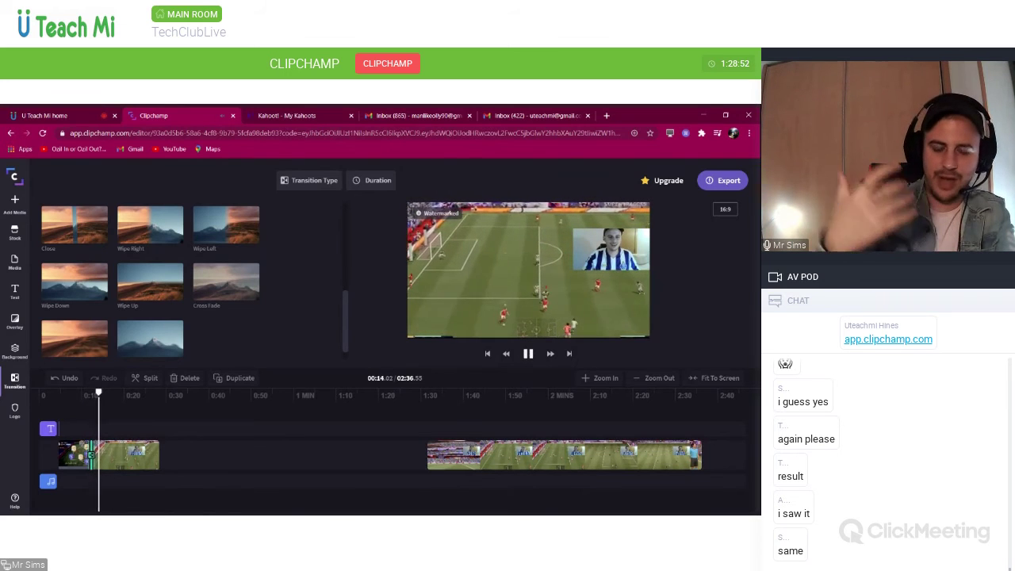
key(space)
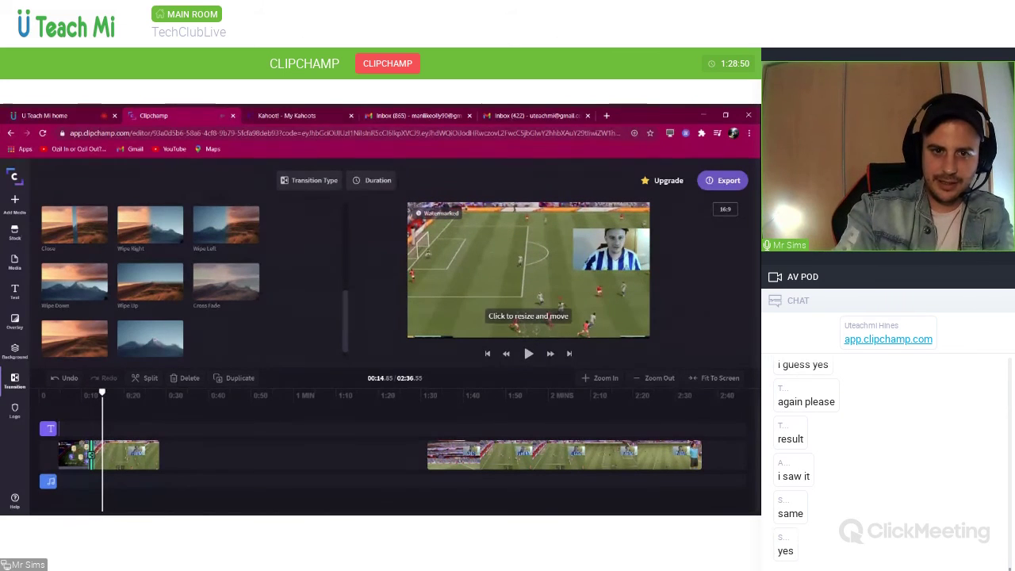
click(84, 116)
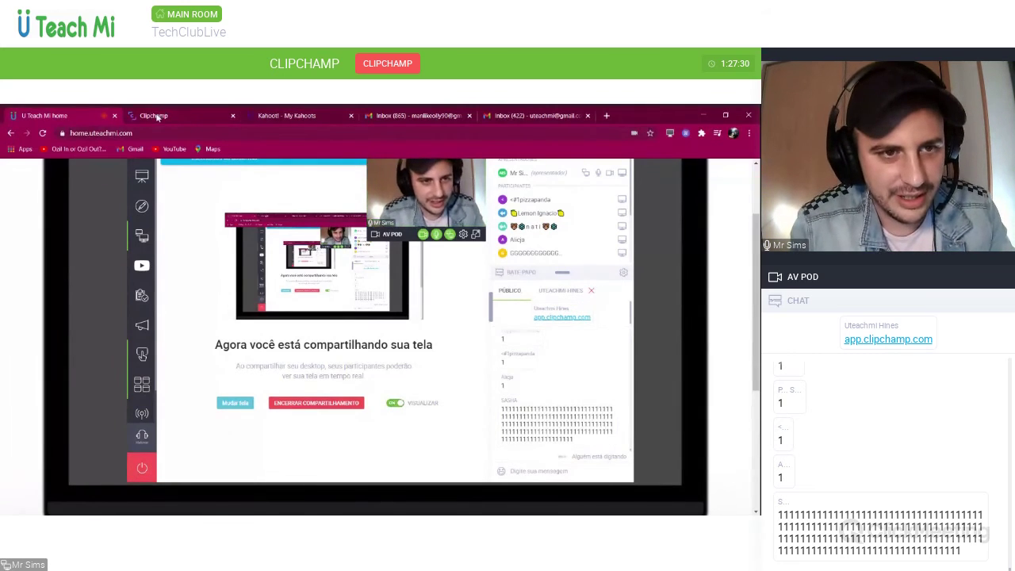
Back in Clipchamp, split the second clip at about 22 seconds and delete the piece after the split.
key(ctrl+Tab)
drag(103, 394, 139, 400)
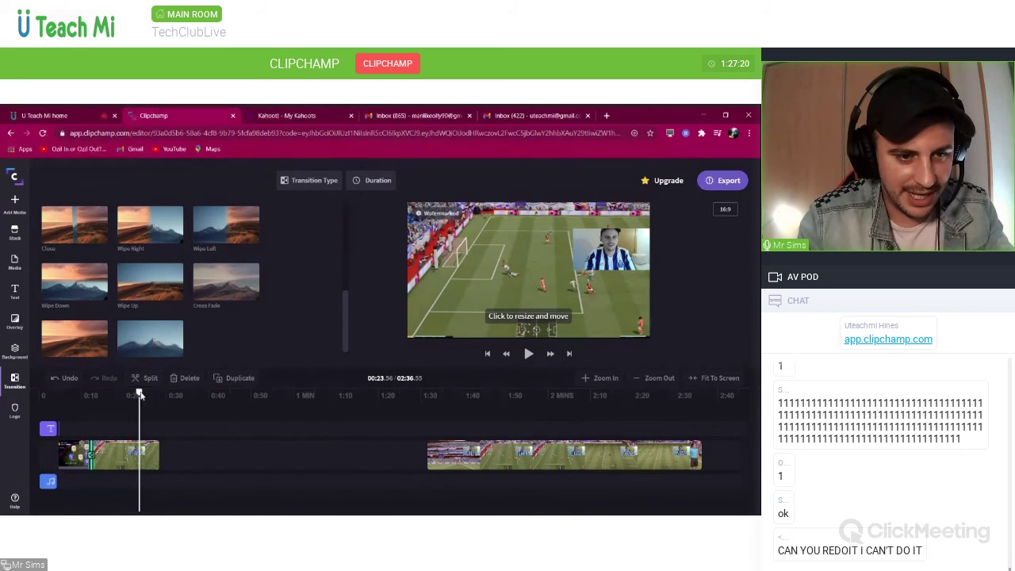
click(147, 454)
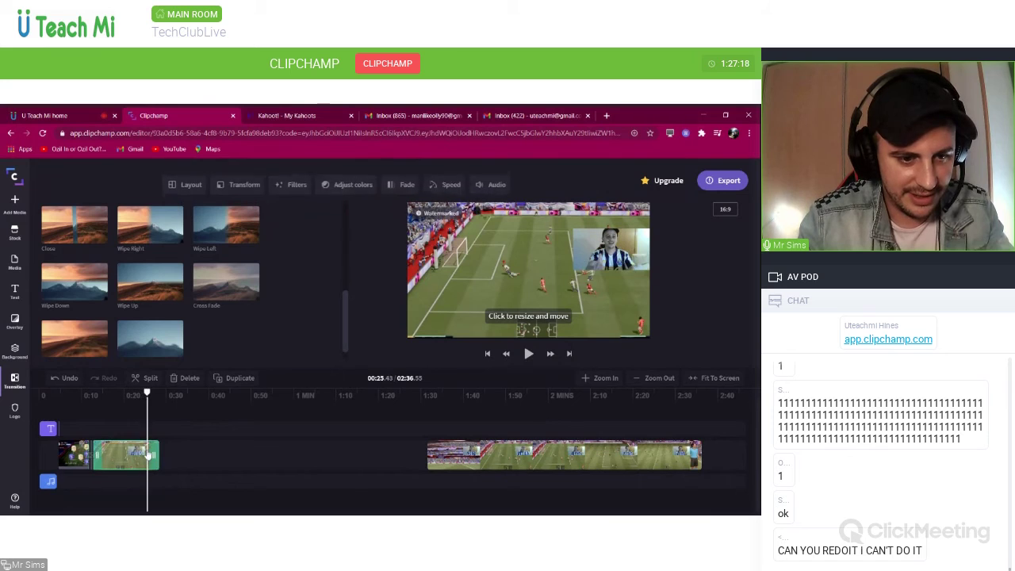
drag(146, 395, 133, 395)
click(147, 377)
click(149, 453)
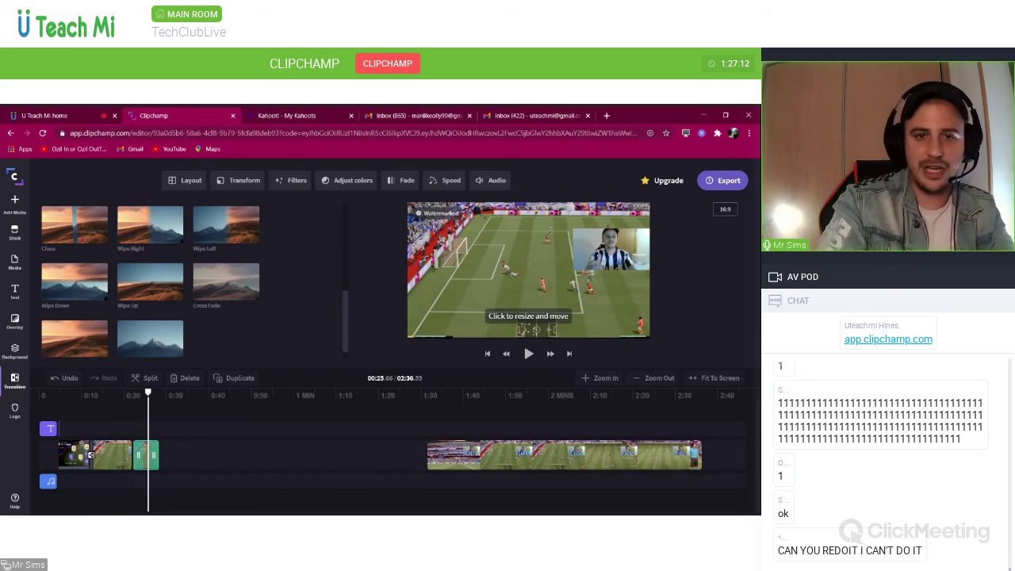
key(Delete)
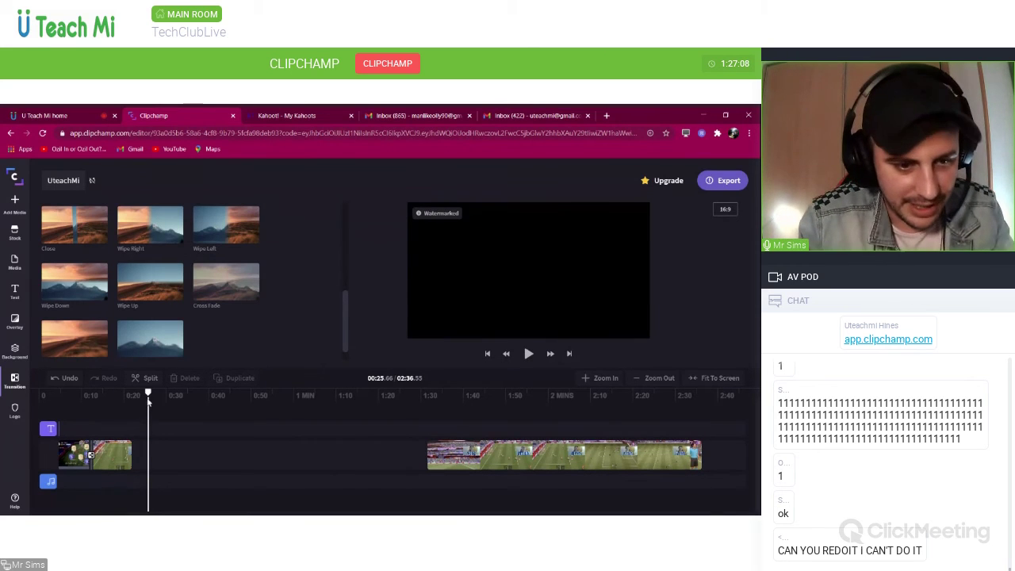
Move the long last clip up against the shortened second clip and add a transition at their join.
drag(438, 458, 160, 454)
drag(408, 394, 124, 413)
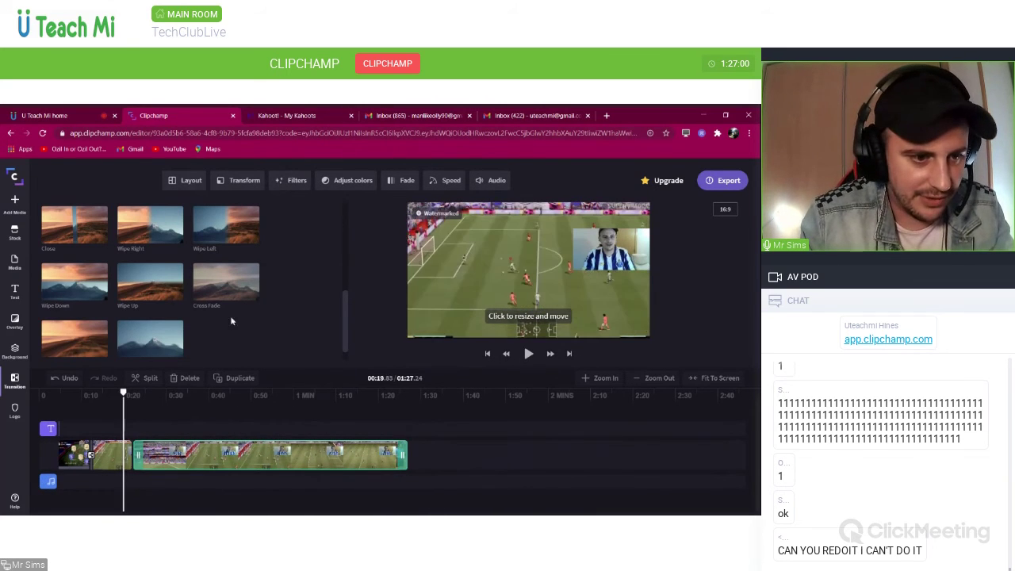
click(14, 380)
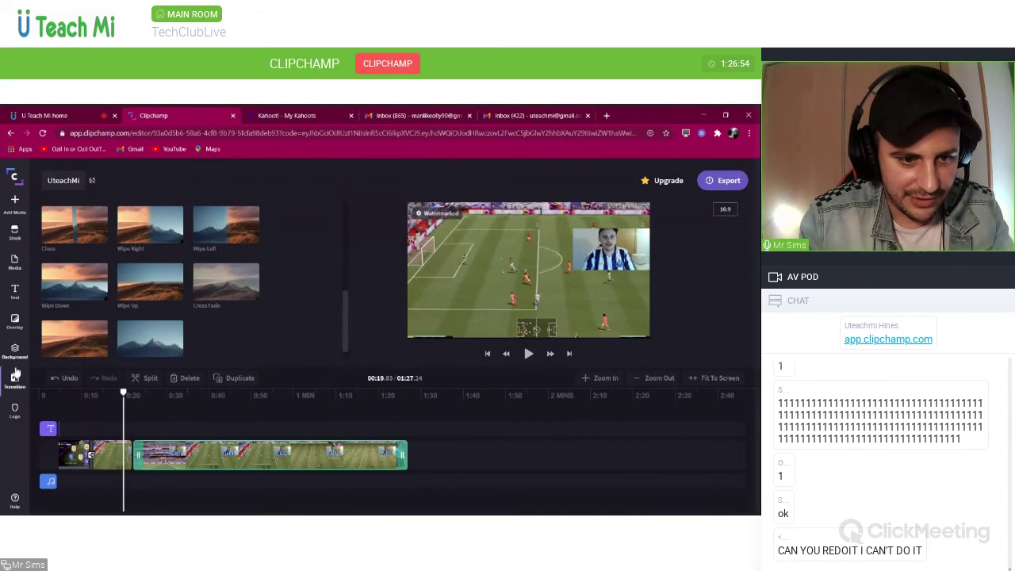
click(14, 377)
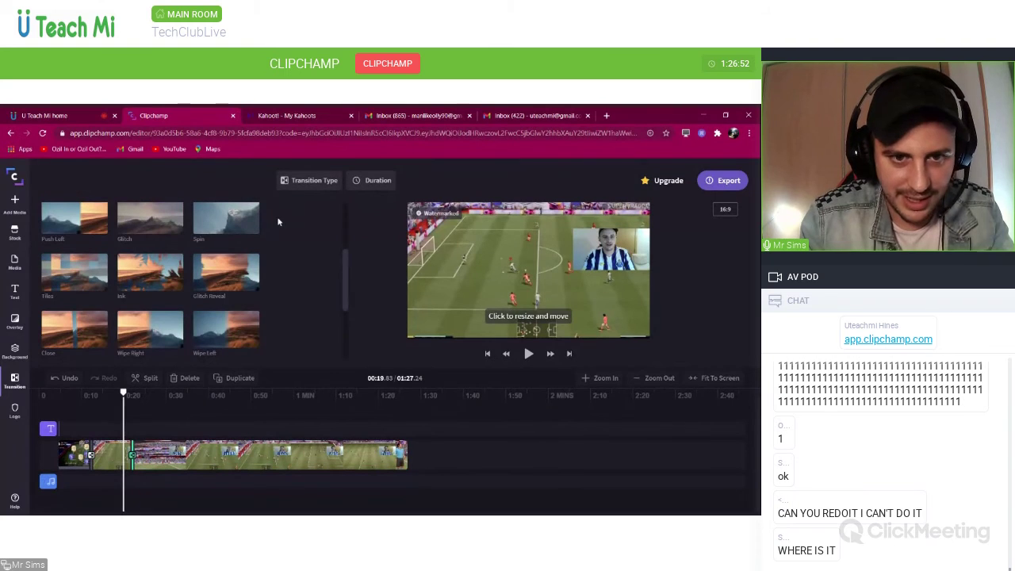
Set the new transition's duration to 1.85s, play across the join, and pause at about 24 seconds.
click(369, 180)
drag(328, 229, 350, 228)
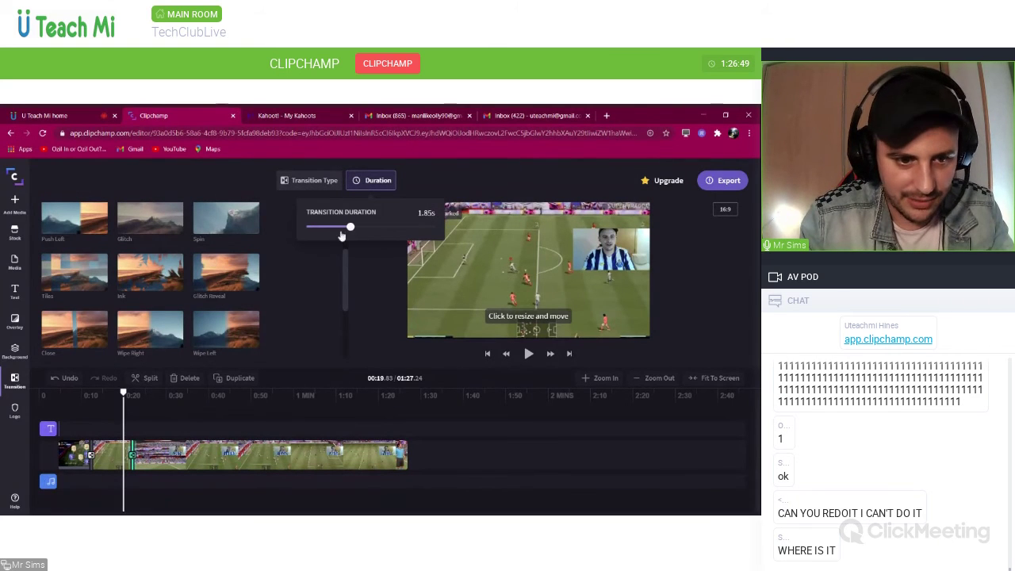
click(529, 353)
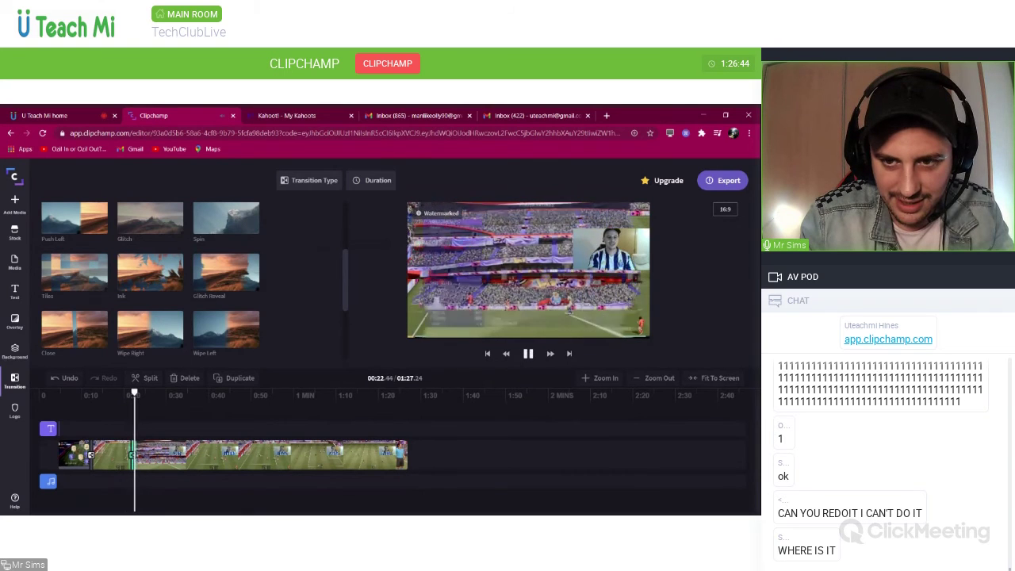
key(space)
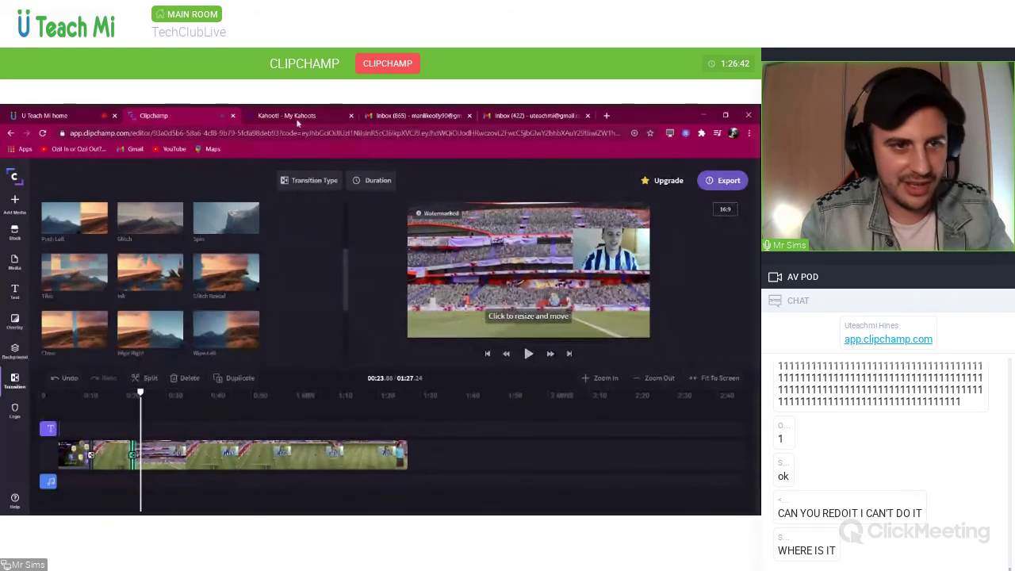
Check the class chat, scrub the edited video to its end and back to the start, and return to the meeting page.
click(83, 117)
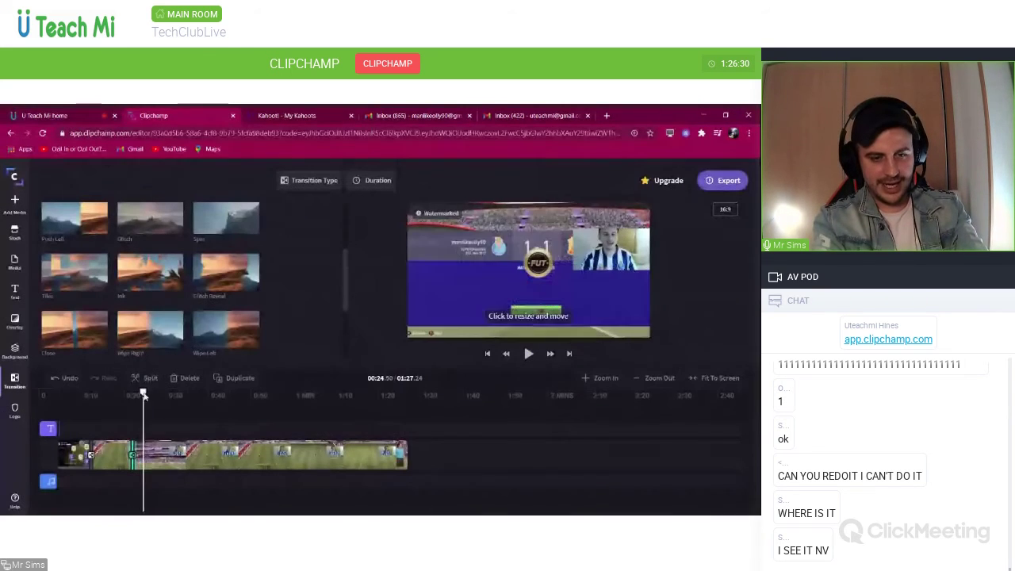
drag(154, 410, 463, 429)
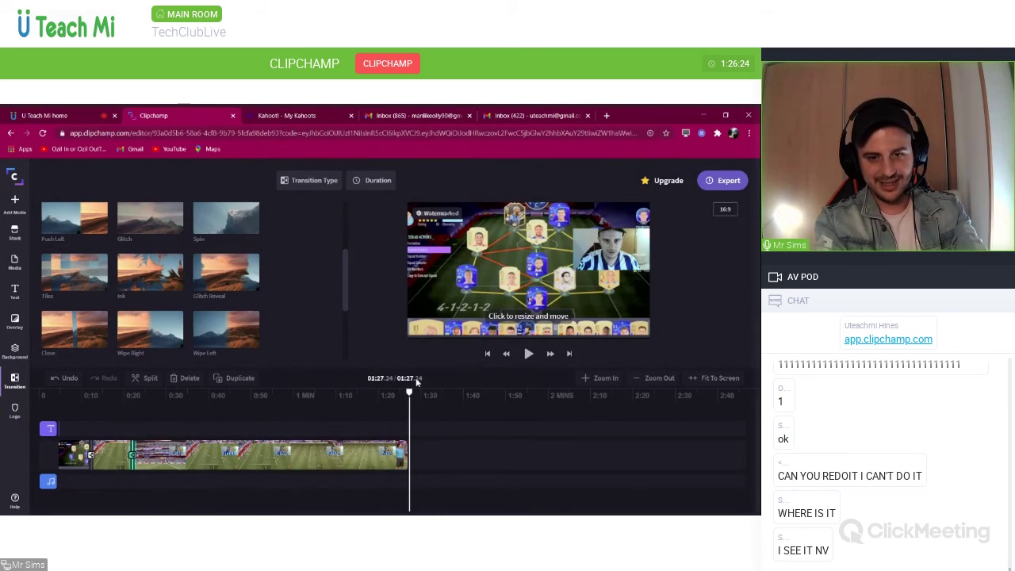
drag(400, 397, 41, 428)
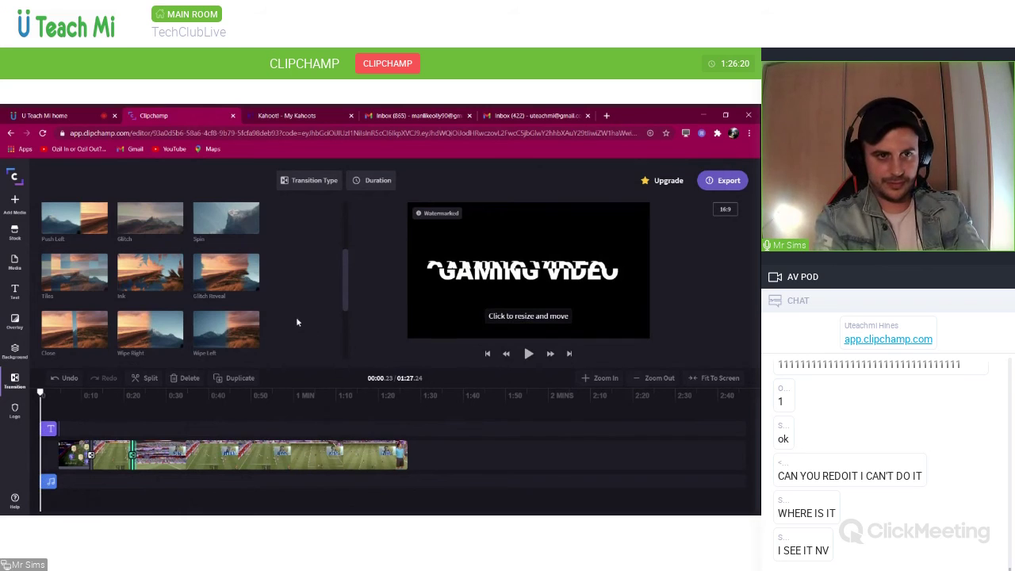
key(ctrl+shift+Tab)
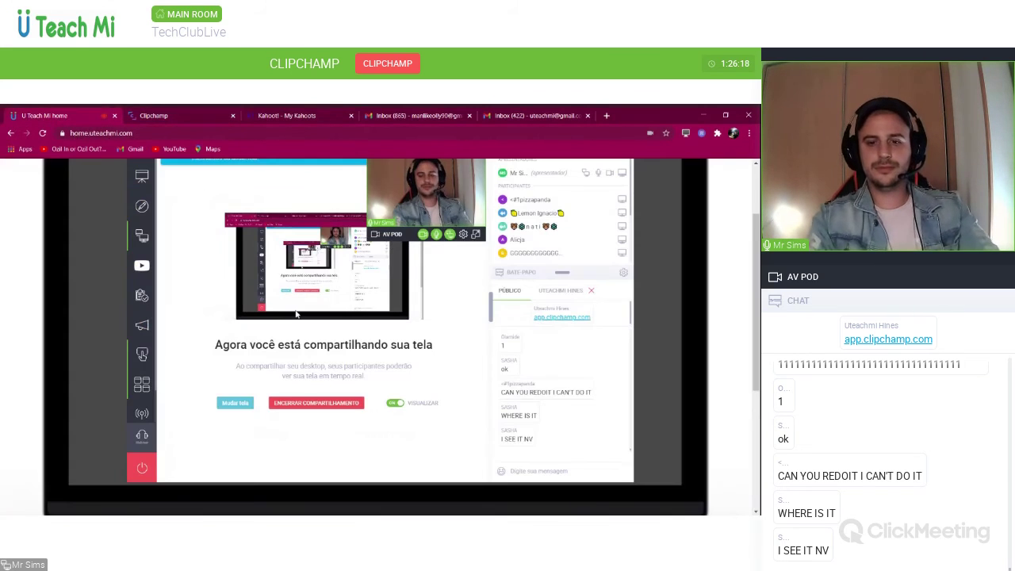